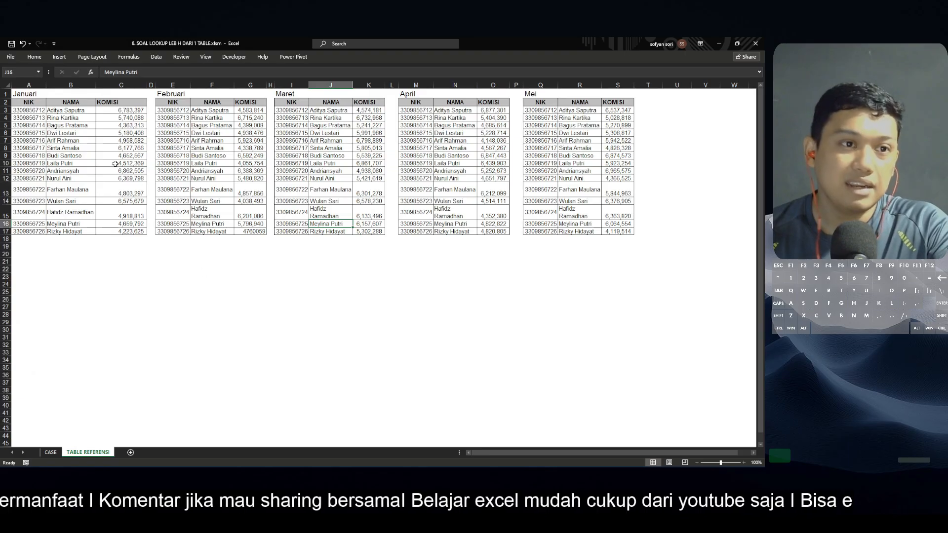
Examine the monthly NIK, NAMA and KOMISI tables for Januari through Mei on the reference sheet
left_click_drag(71, 110, 79, 218)
left_click_drag(33, 103, 129, 224)
left_click_drag(178, 102, 259, 231)
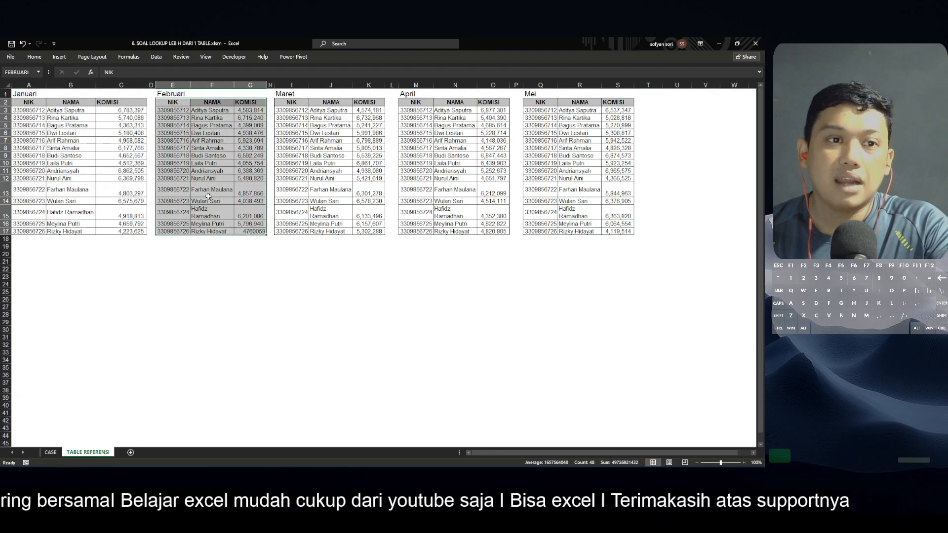
left_click(35, 95)
left_click(170, 93)
left_click(296, 103)
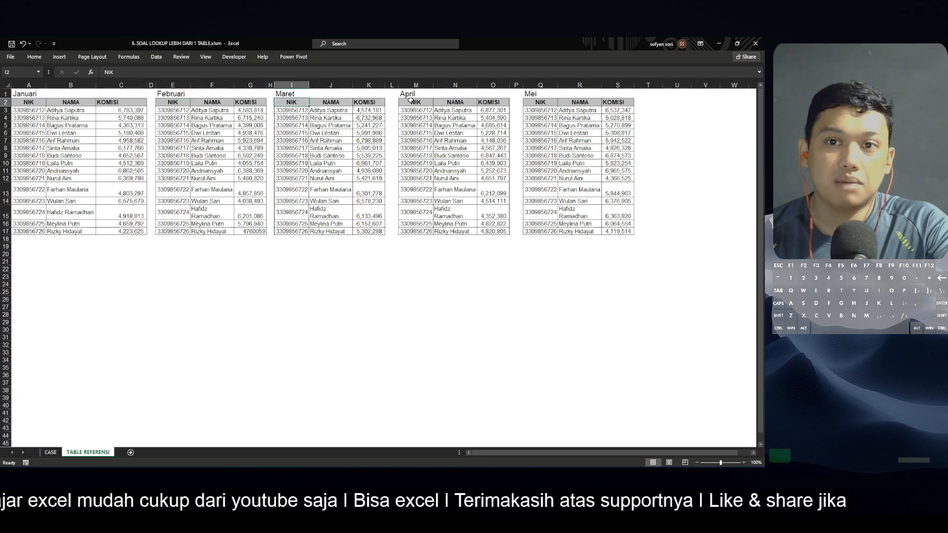
left_click(415, 102)
left_click(575, 104)
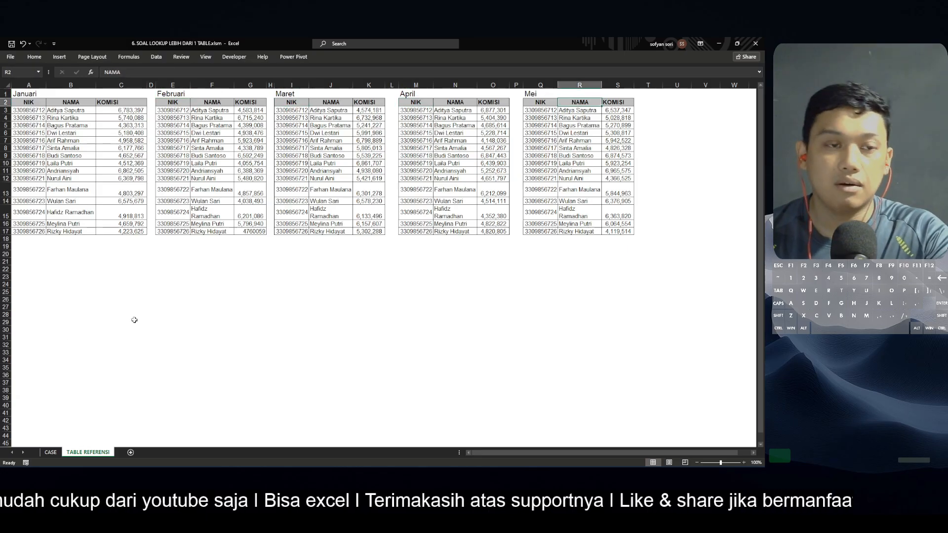
left_click_drag(27, 101, 124, 439)
left_click(221, 266)
scroll(221, 266, "up", 3)
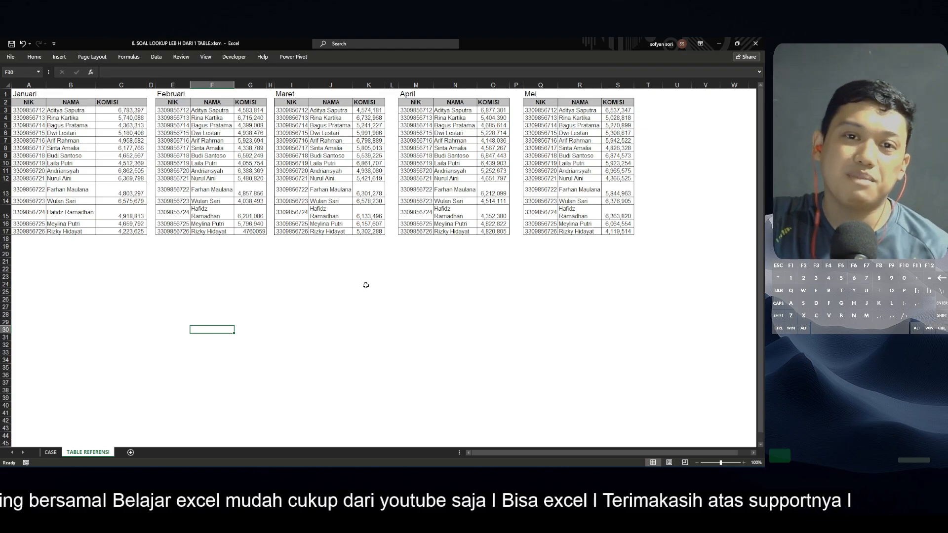
On the CASE sheet, start a VLOOKUP in the first KOMISI cell D34 using the NIK in B34 as lookup value
left_click(51, 452)
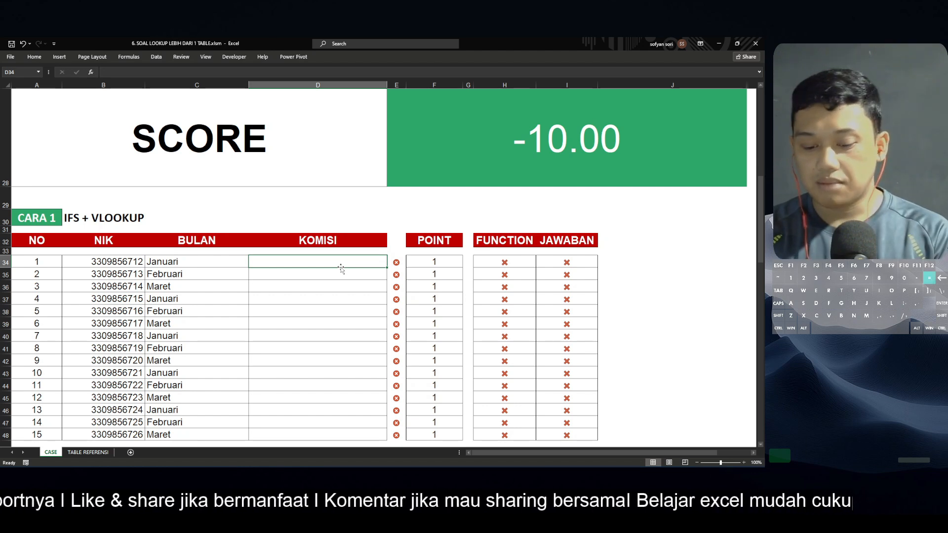
type("=vlo")
key("Tab")
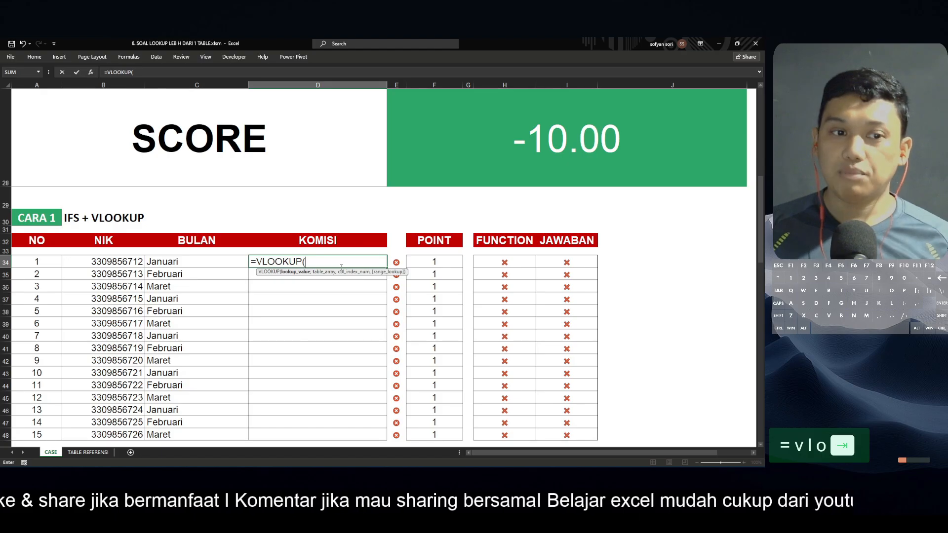
key("Left")
key("Left")
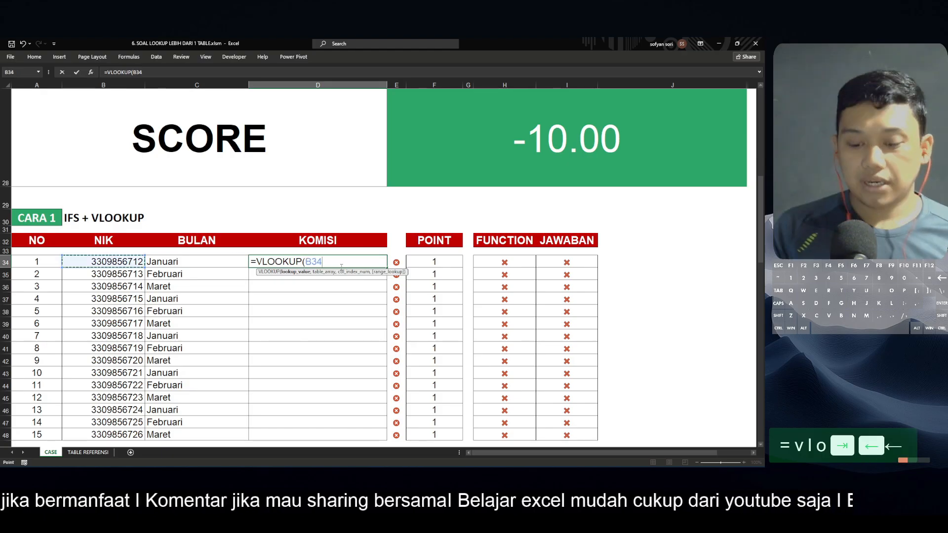
type(",")
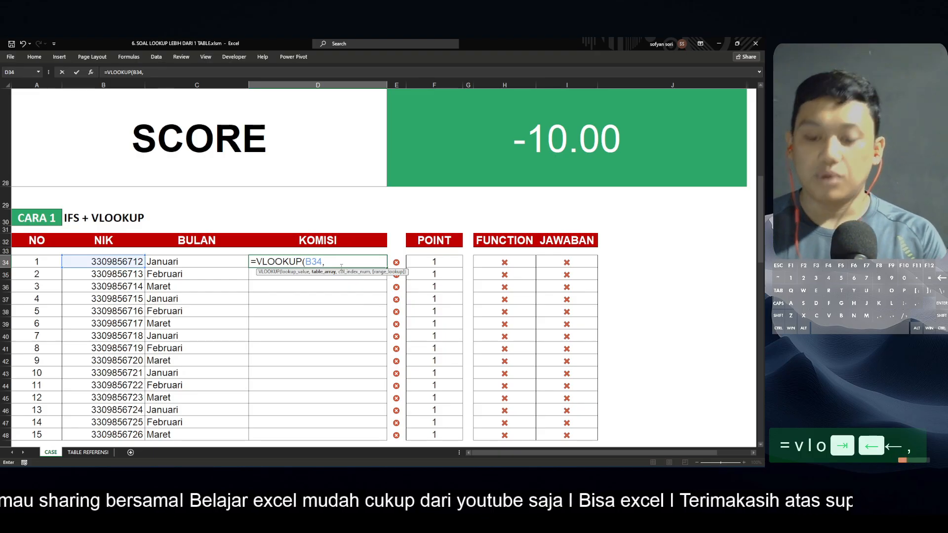
type("ifs")
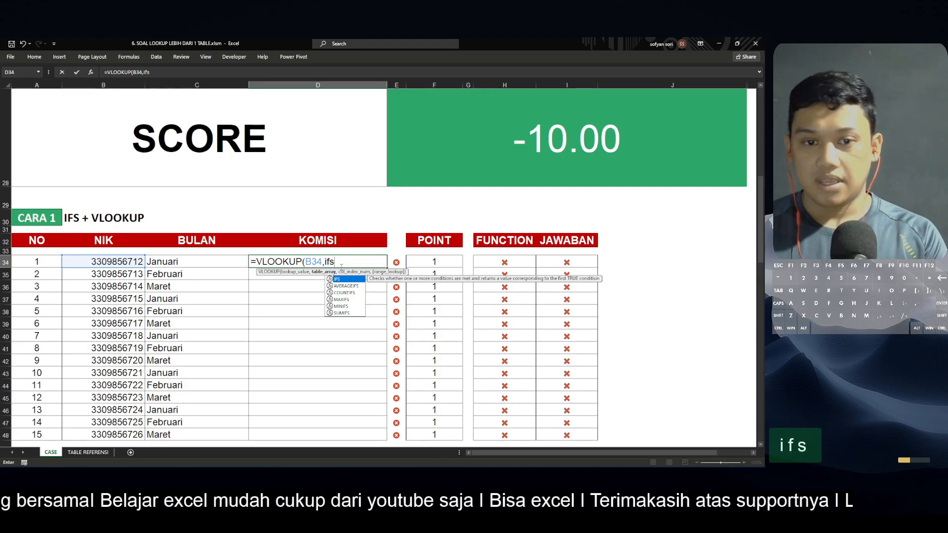
Nest an IFS as table array whose first condition compares C34 with the Januari header A1 and returns the JANUARI range
key("Tab")
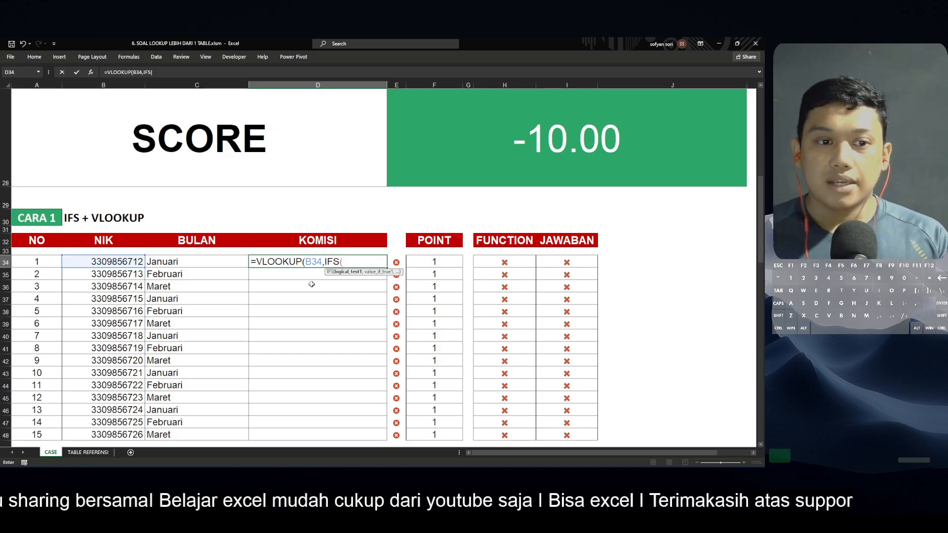
key("Left")
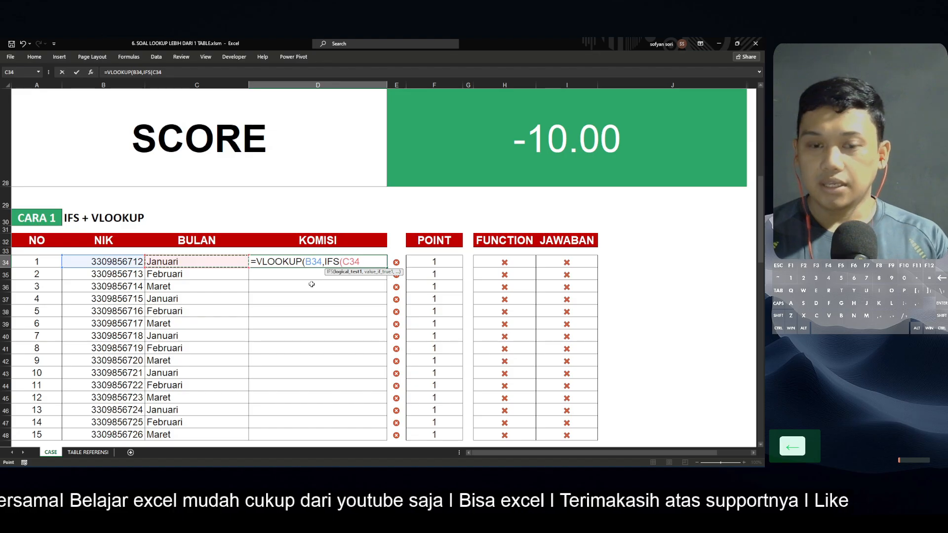
type("=")
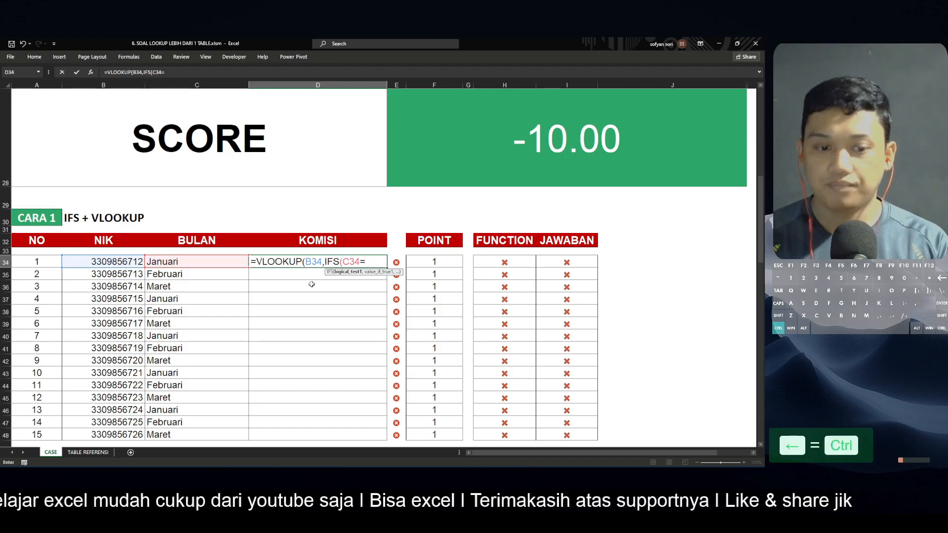
key("ctrl+Page_Down")
key("Left")
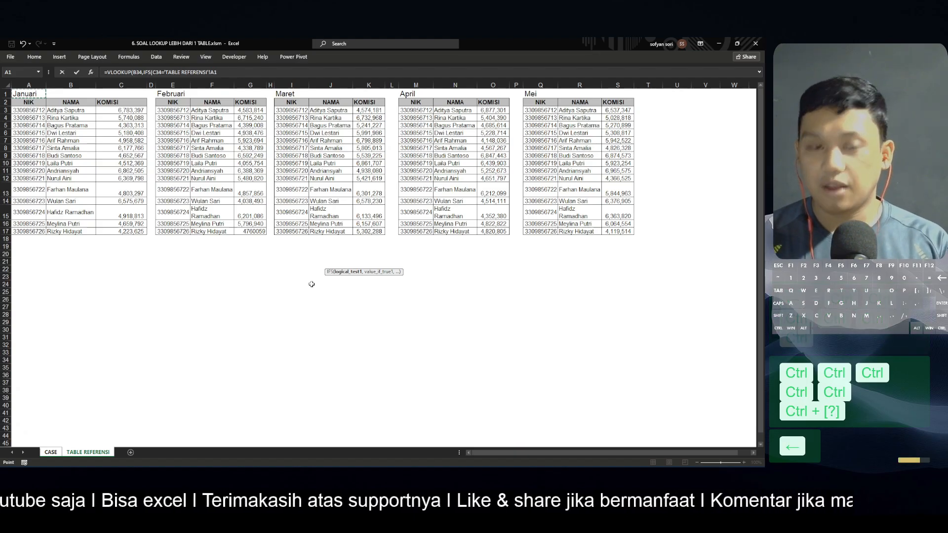
type(",")
key("Left")
key("Left")
key("Left")
key("Left")
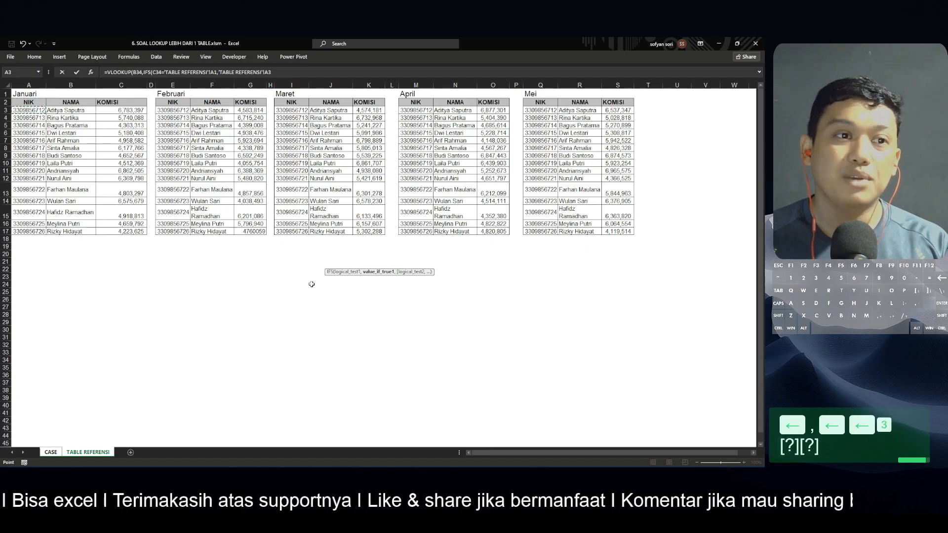
key("Down")
key("shift+Right")
key("shift+Right")
key("ctrl+shift+Down")
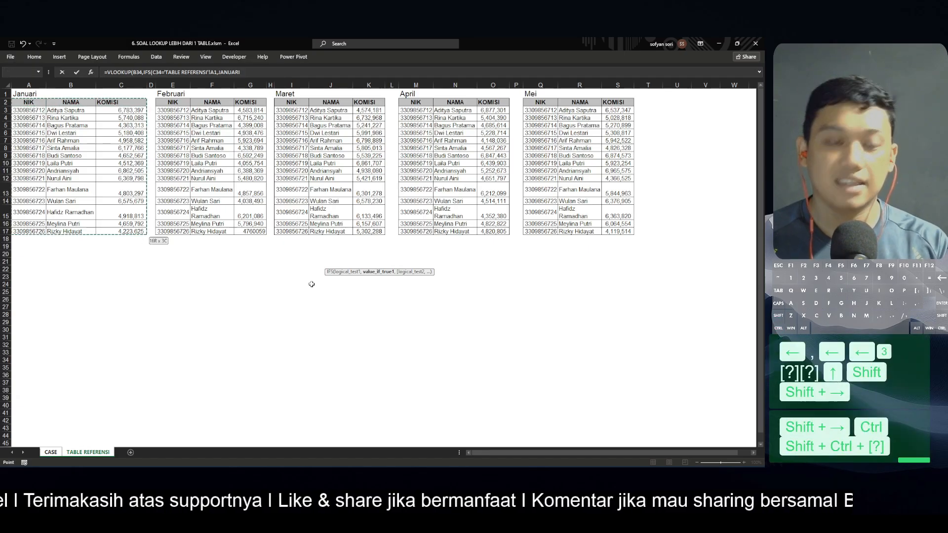
key("F4")
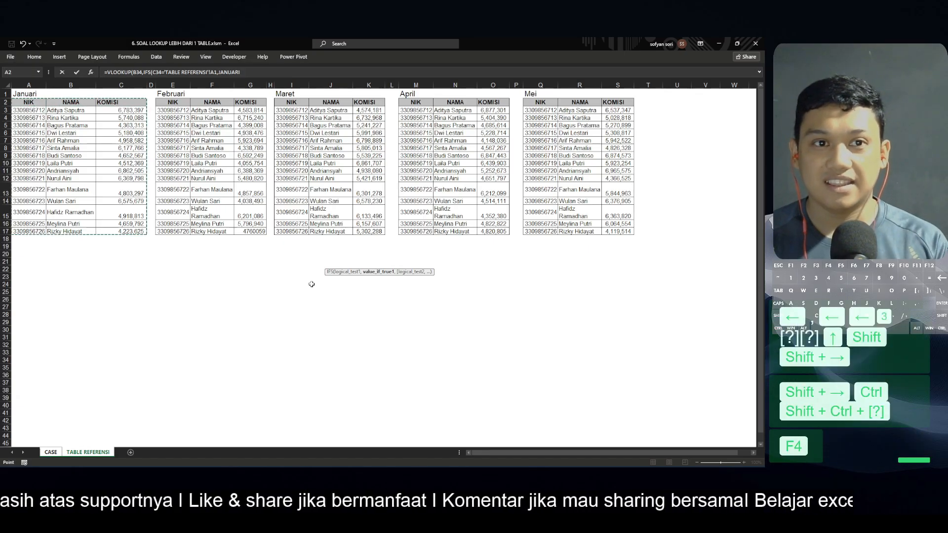
type(",")
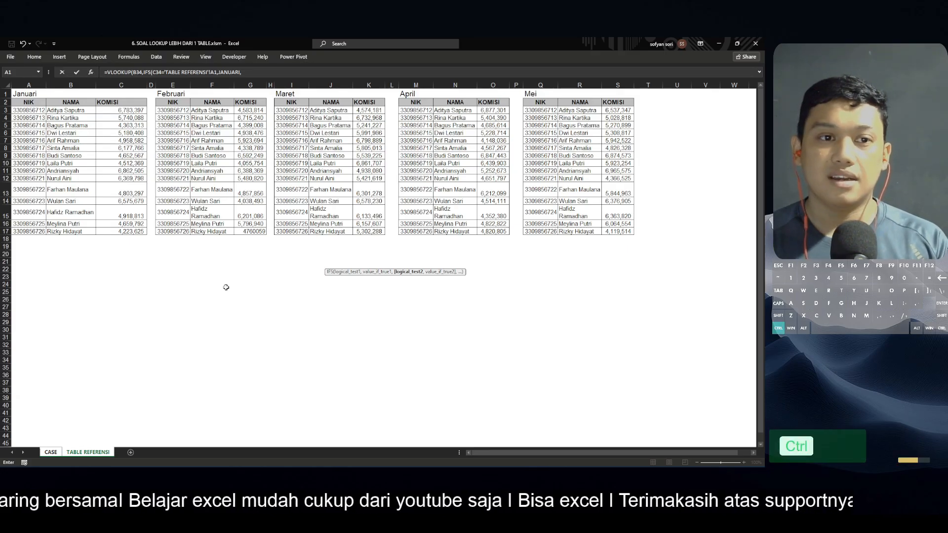
Add a second IFS condition comparing C34 with the Februari header E1, returning the FEBRUARI table range
key("ctrl+Page_Up")
key("Left")
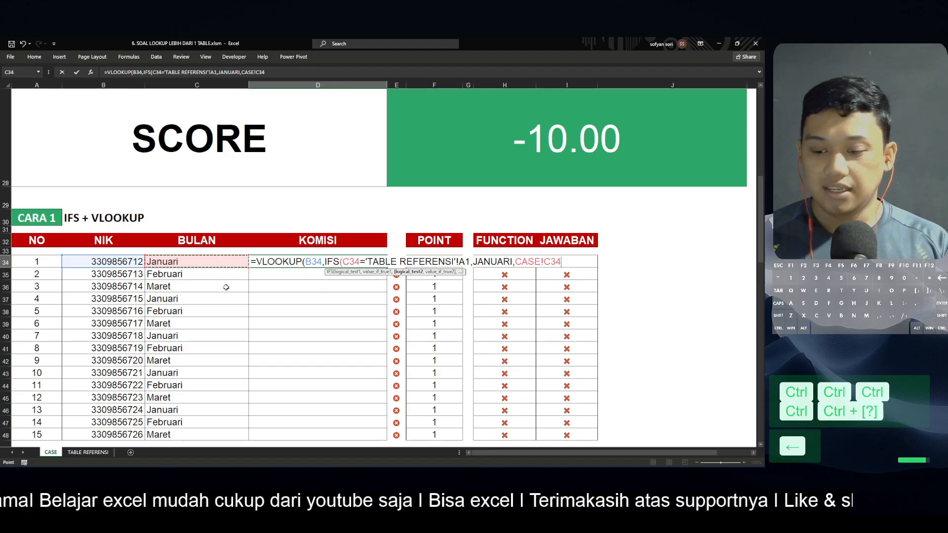
type("=")
key("ctrl+Page_Down")
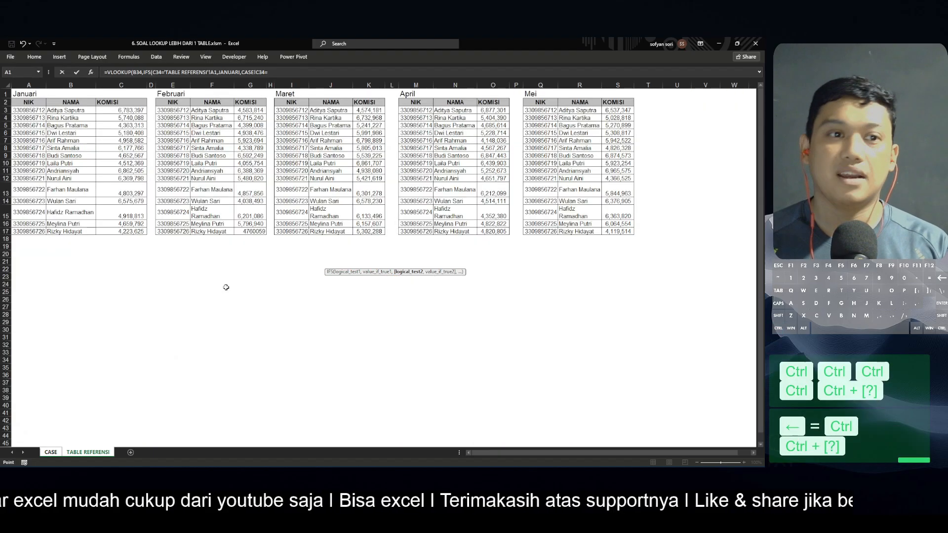
key("Right")
key("Right")
key("Right")
key("Right")
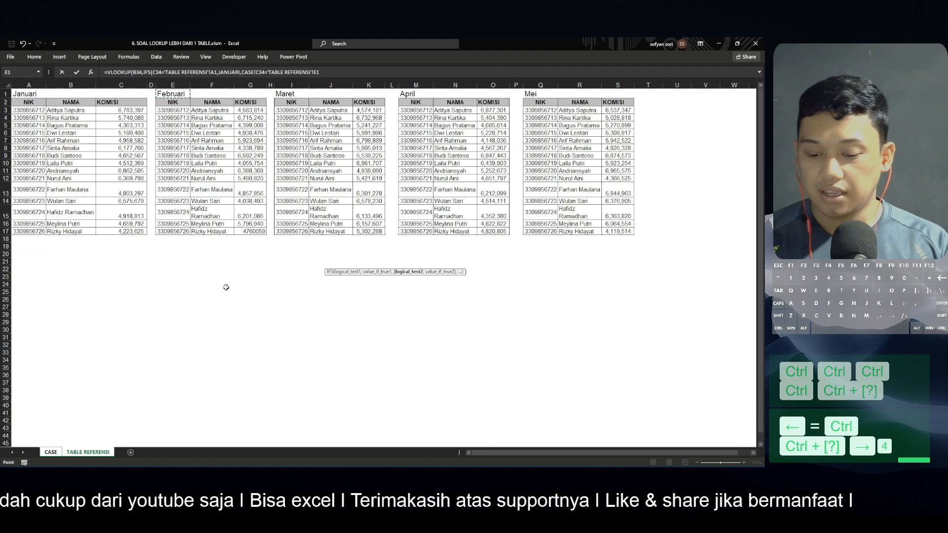
type(",")
key("Down")
key("Left")
key("Right")
key("Right")
key("Right")
key("Right")
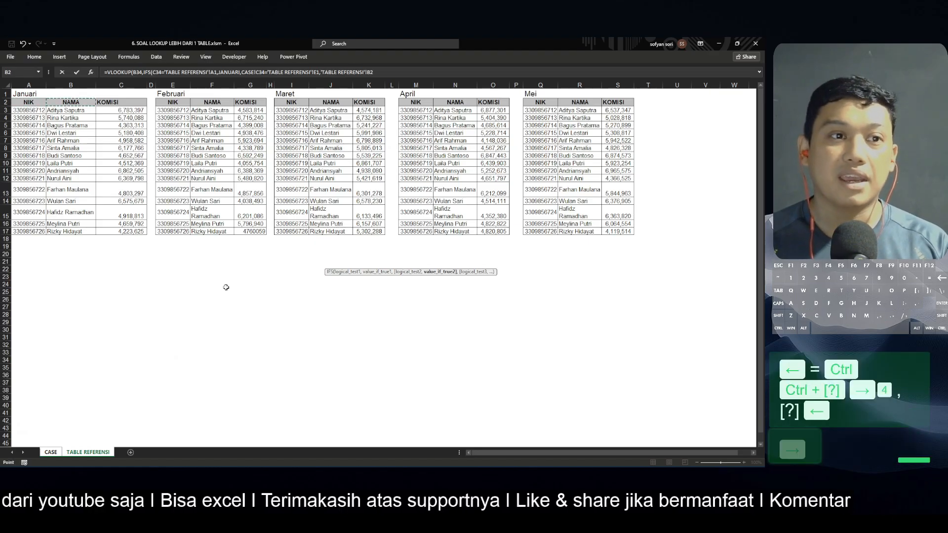
key("shift+Right")
key("shift+Right")
key("ctrl+shift+Down")
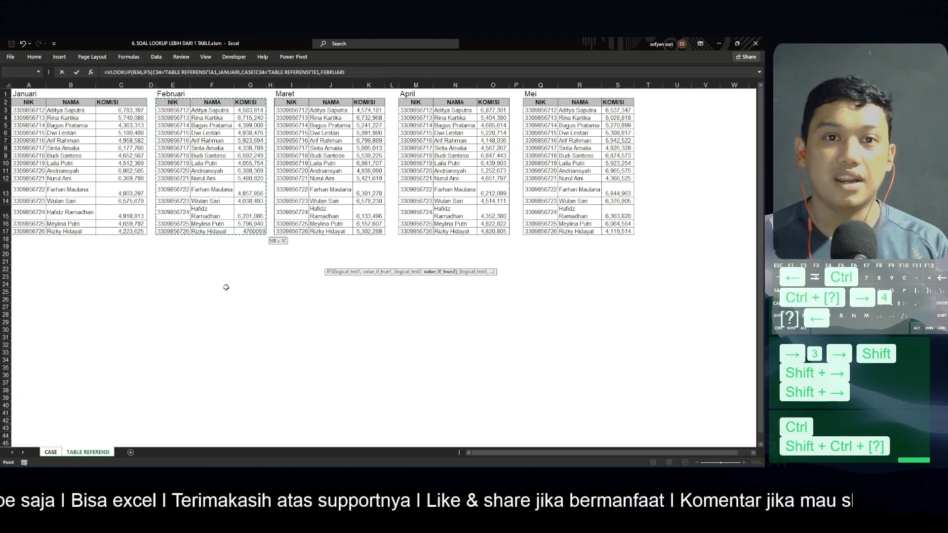
type(",")
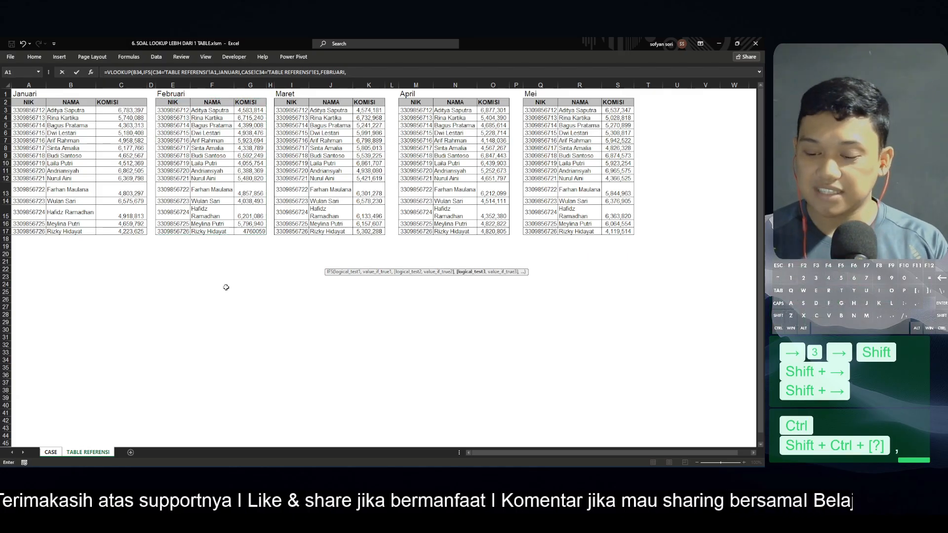
Add a third IFS condition comparing C34 with the Maret header I1, returning the MARET range
key("ctrl+Page_Up")
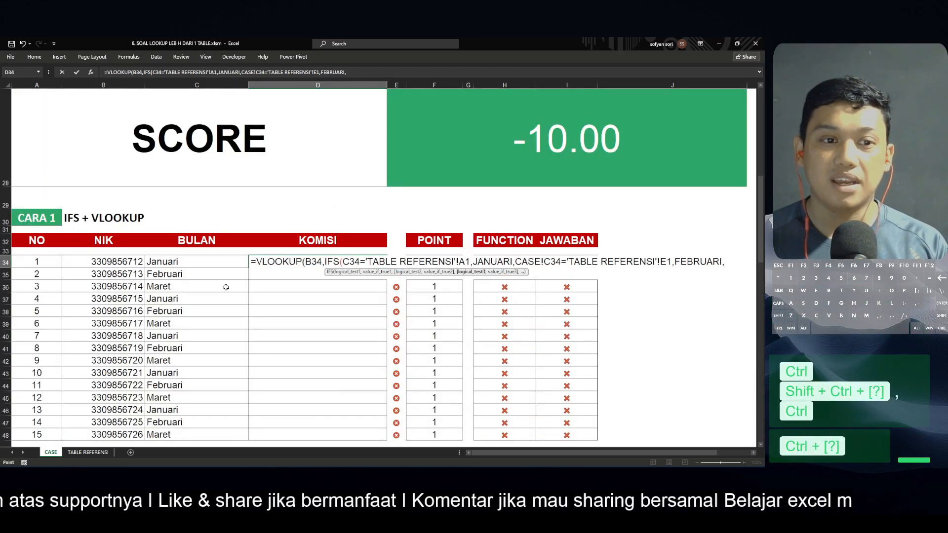
key("Left")
key("Left")
key("Right")
type("=")
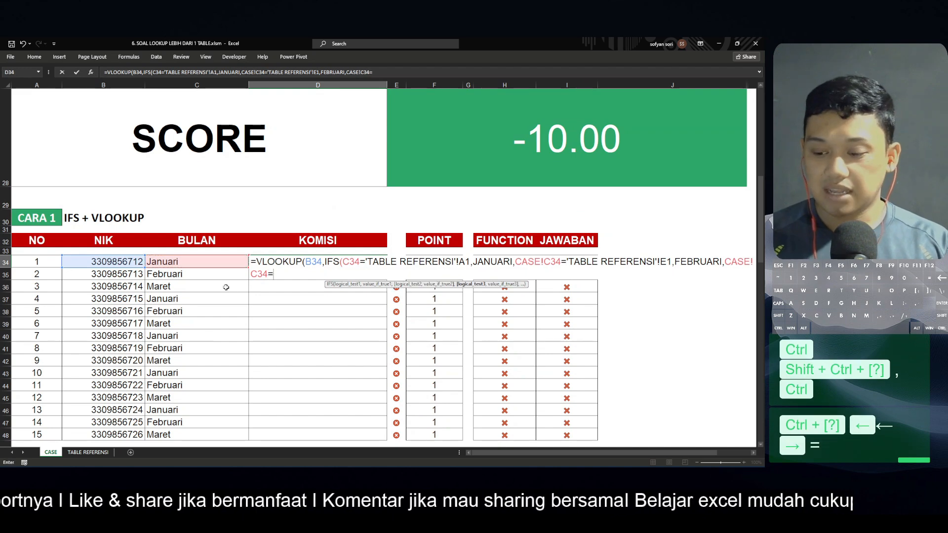
key("ctrl+Page_Down")
key("Right")
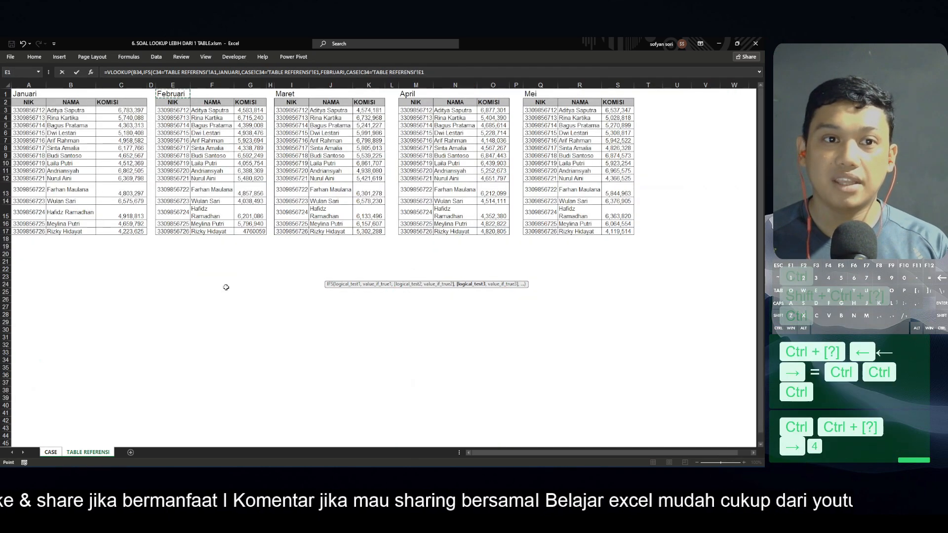
key("Right")
key("Right")
key("Right")
key("Right")
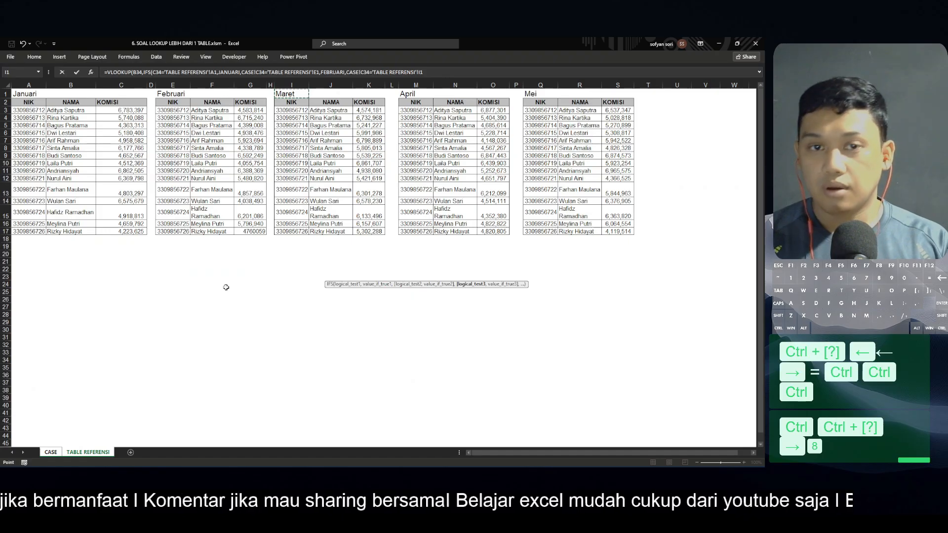
type(",")
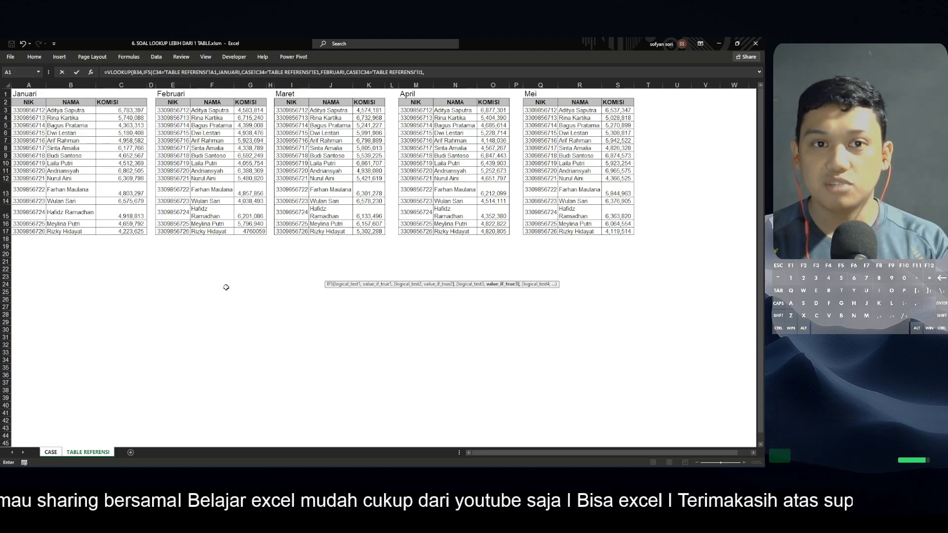
type("ma")
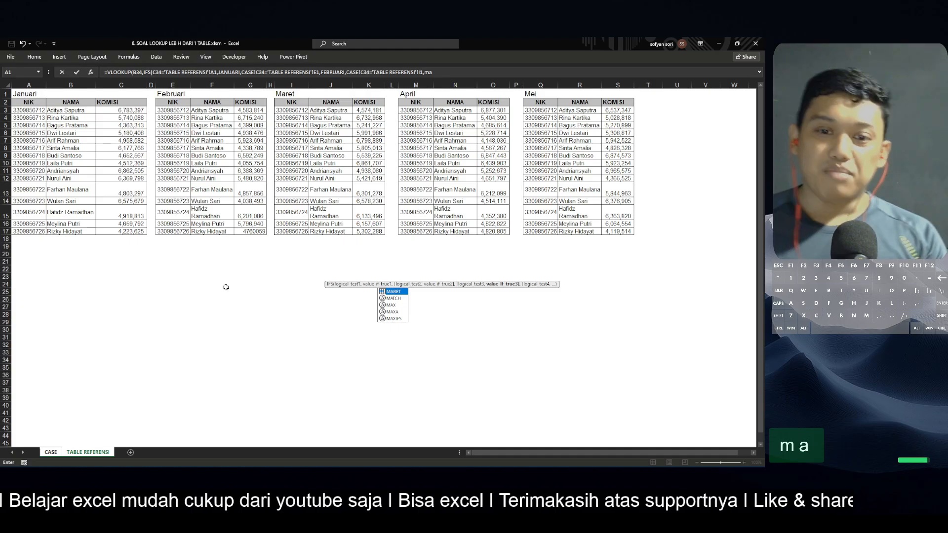
key("Tab")
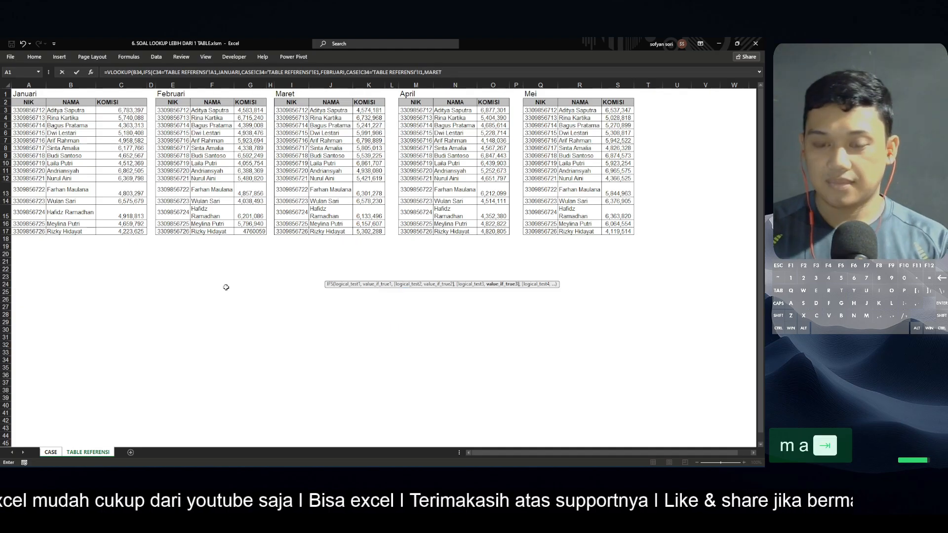
type(",")
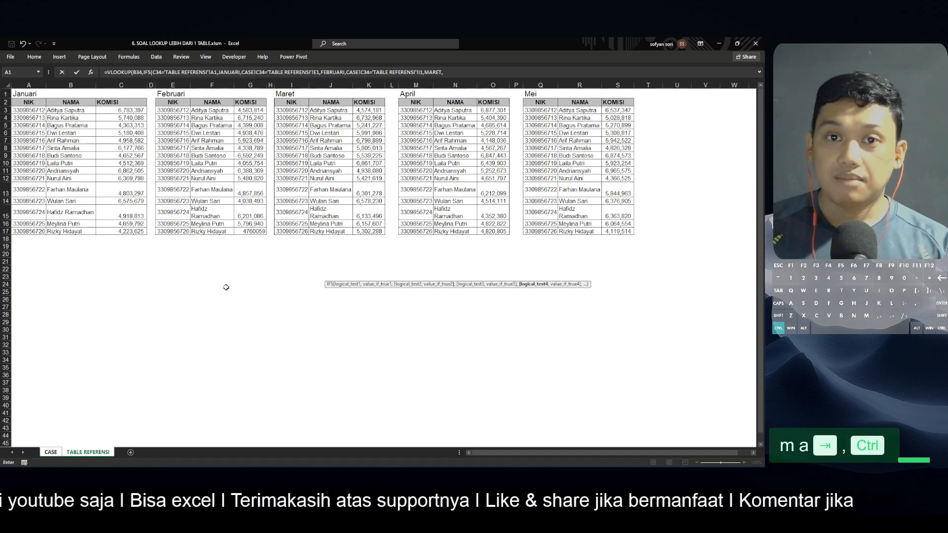
Add a fourth IFS condition comparing C34 with the April header cell M1 on the reference sheet
key("ctrl+Page_Up")
key("Left")
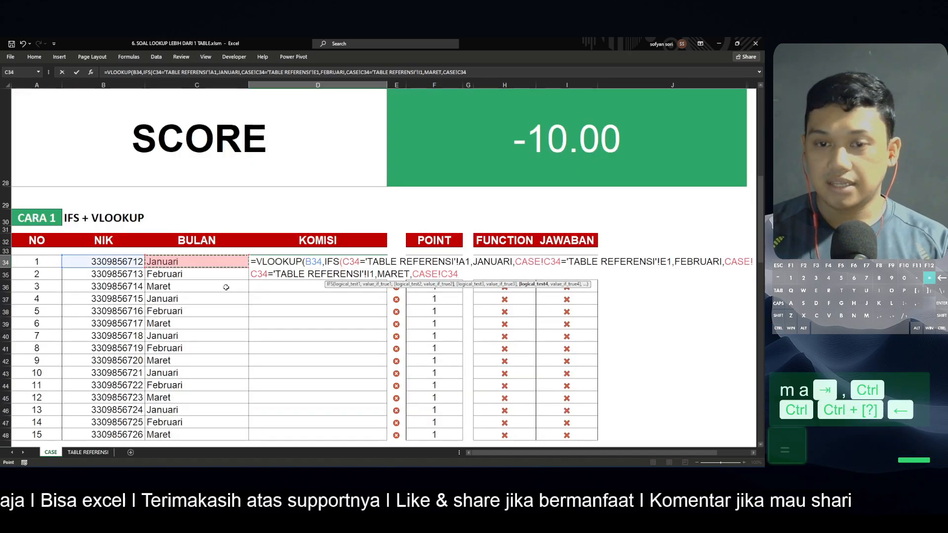
type("=")
key("ctrl+Page_Down")
key("Right")
key("Right")
key("Right")
key("Right")
key("Right")
key("Right")
key("Right")
key("Right")
key("Right")
key("Right")
key("Right")
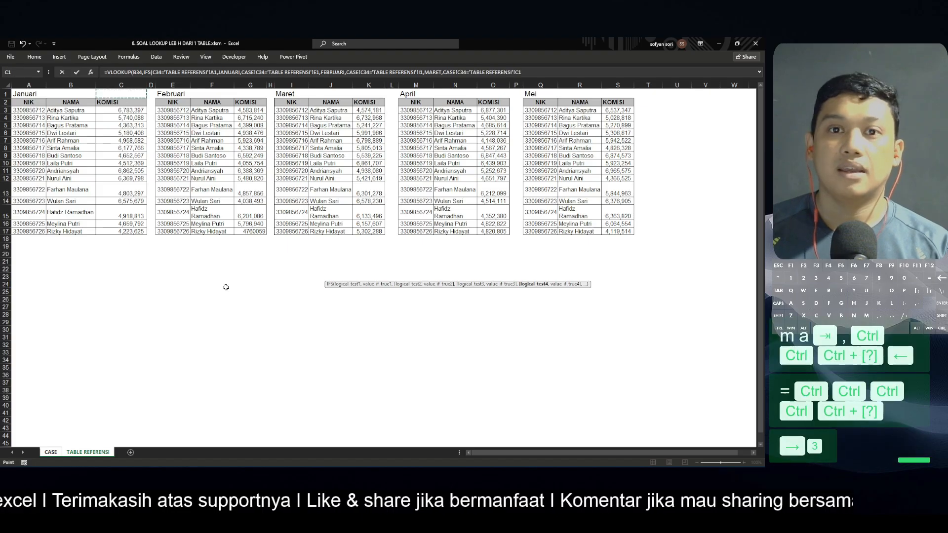
key("Right")
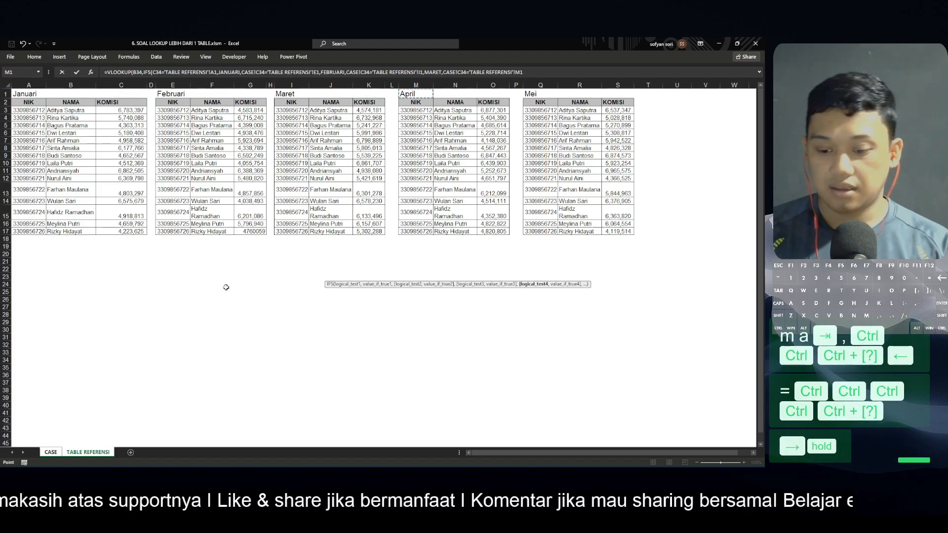
type(",")
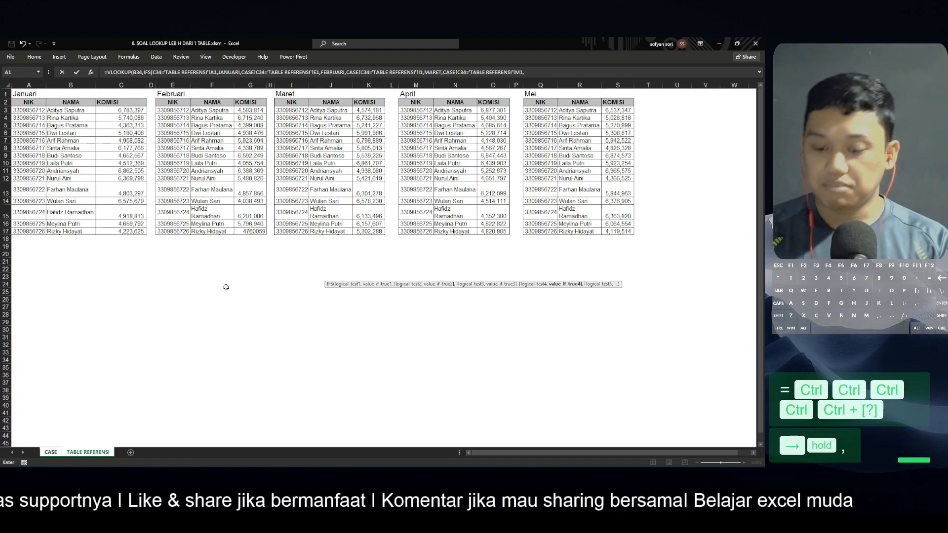
type("ap")
Return the APRIL named range for the fourth IFS condition
key("Tab")
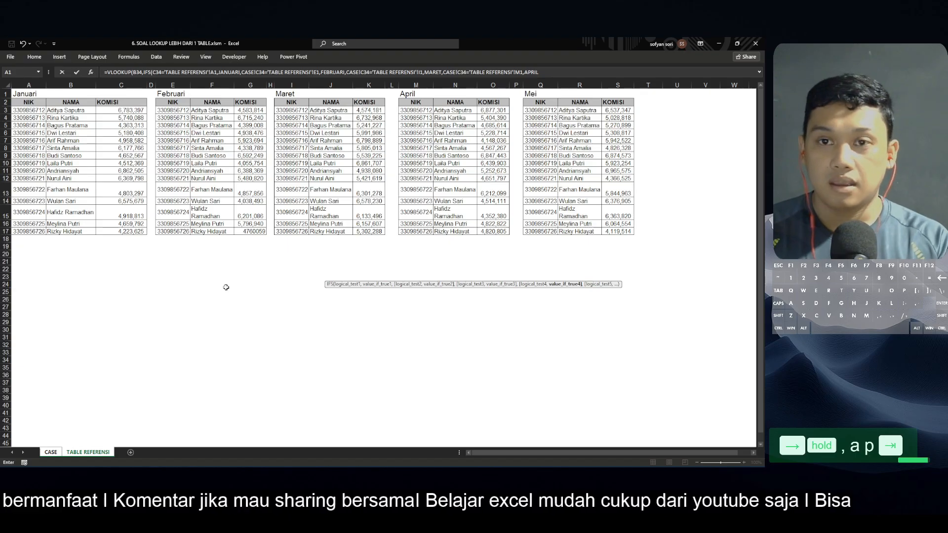
type(",")
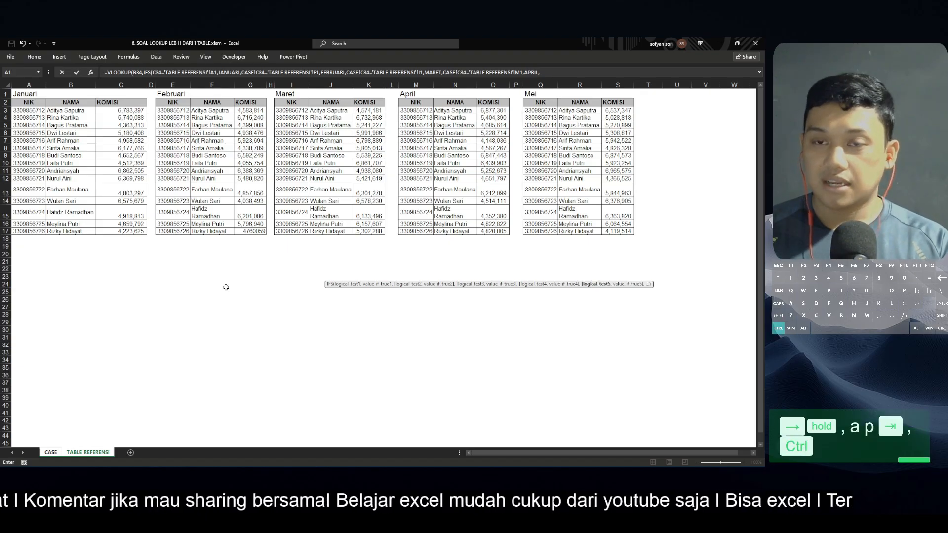
Add a fifth IFS condition comparing C34 with the Mei header cell Q1 on the reference sheet
key("ctrl+Page_Up")
key("Left")
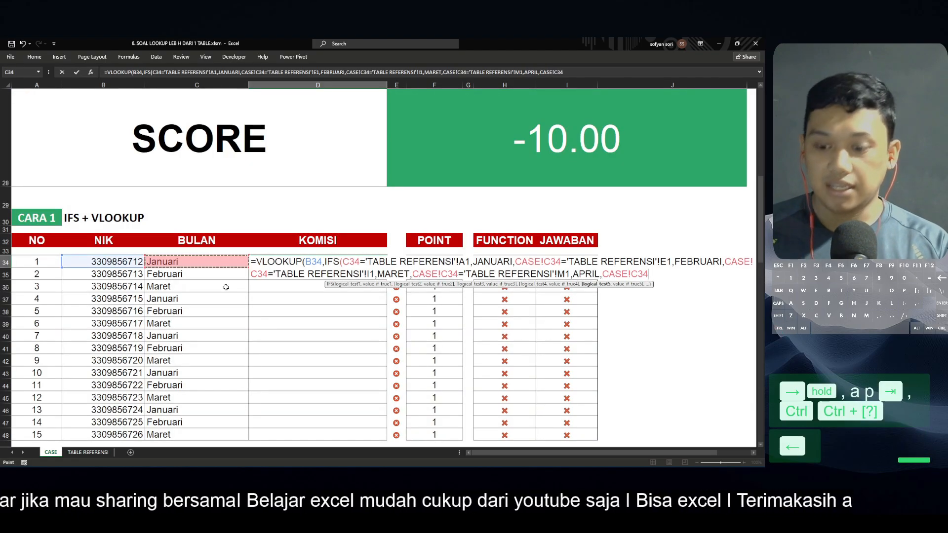
type("=")
key("ctrl+Page_Down")
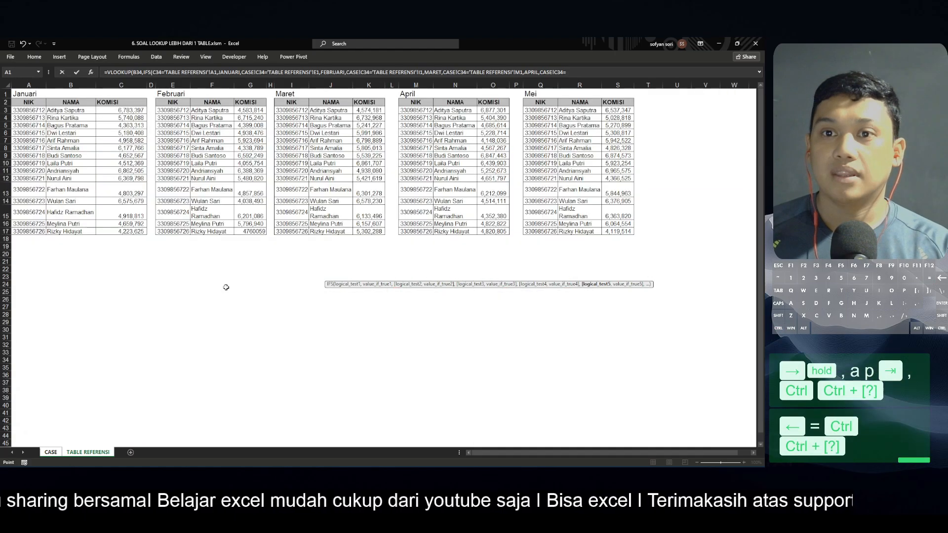
key("Right")
key("Right")
key("Right")
key("Right")
key("Right")
key("Right")
key("Right")
key("Right")
key("Right")
key("Right")
key("Right")
key("Right")
key("Right")
key("Right")
key("Right")
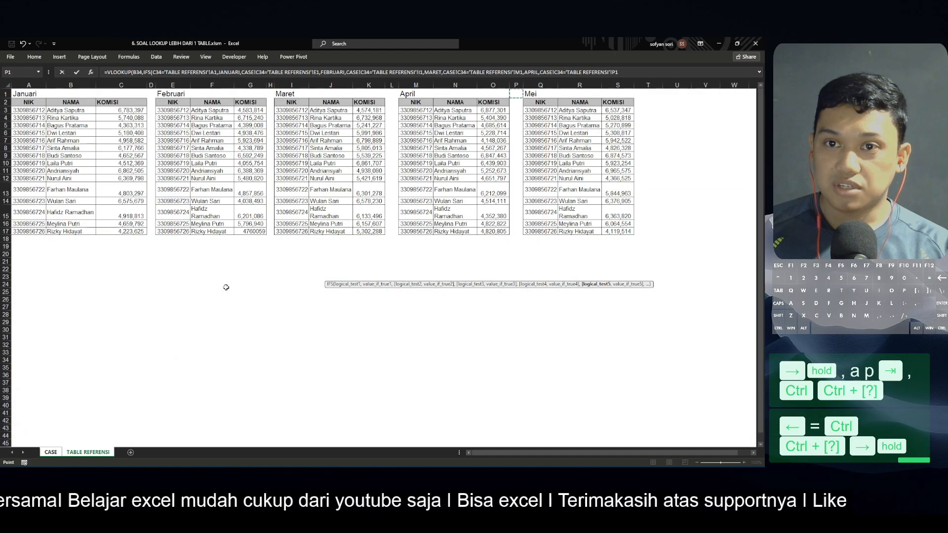
key("Right")
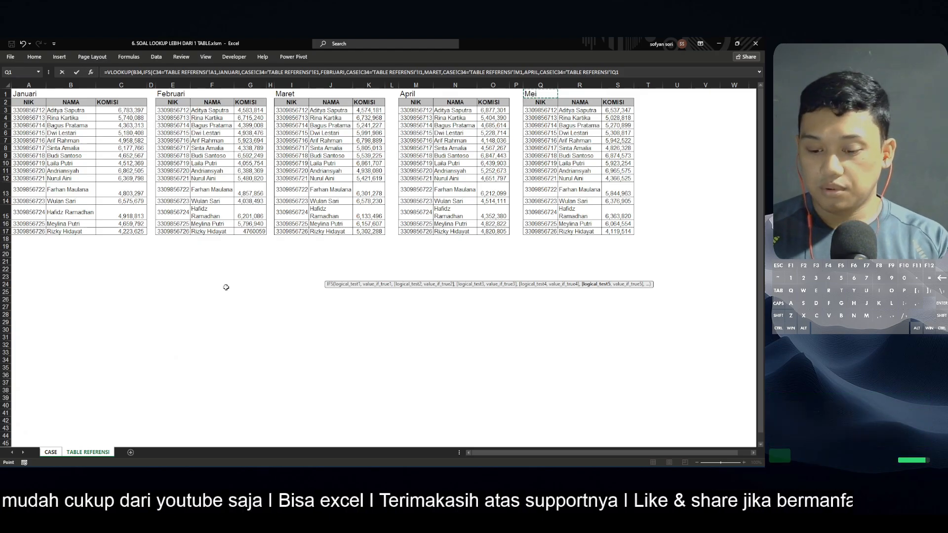
Return the MEI named range for the fifth condition and close the IFS function
type(",me")
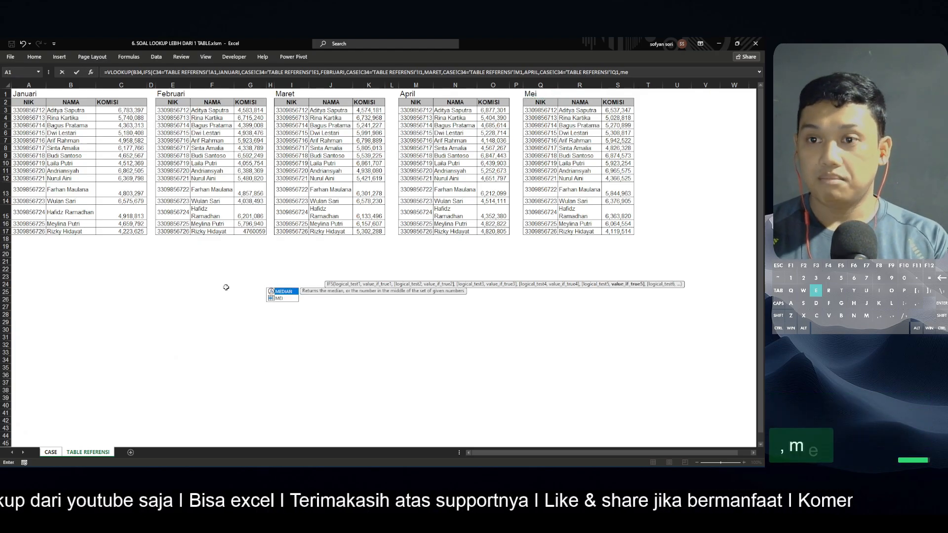
key("Down")
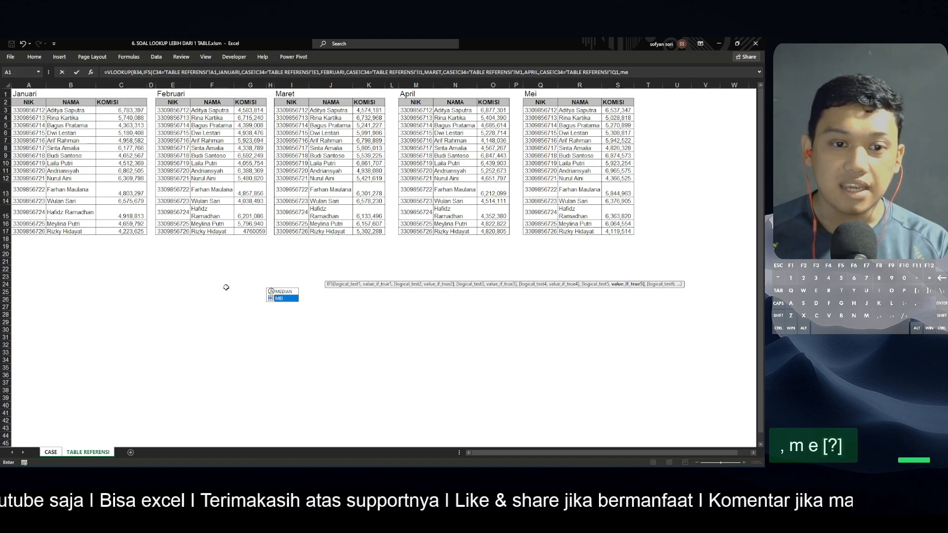
key("Tab")
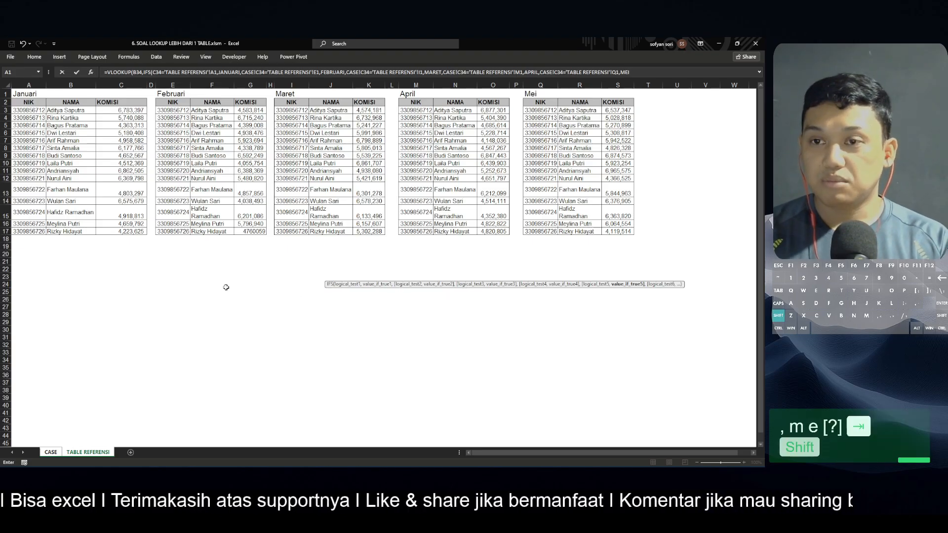
type(")")
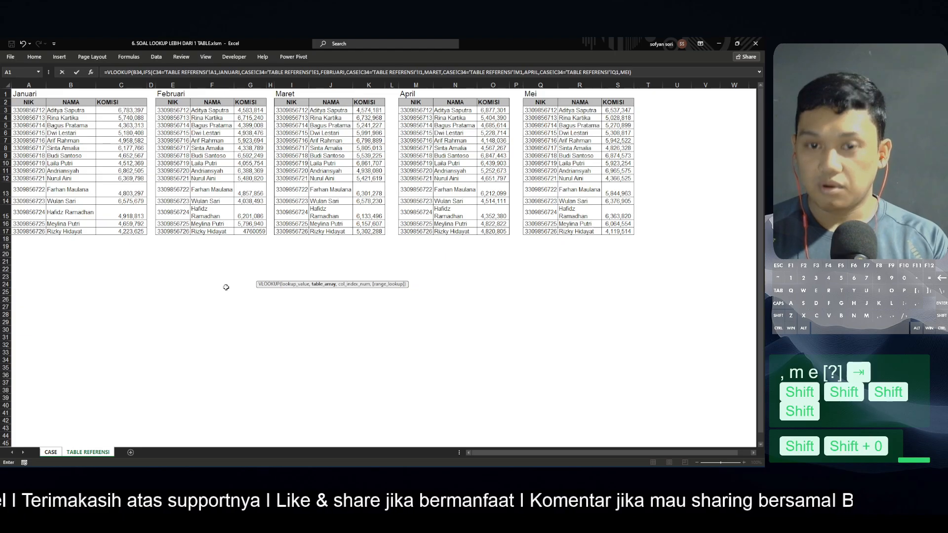
type(",")
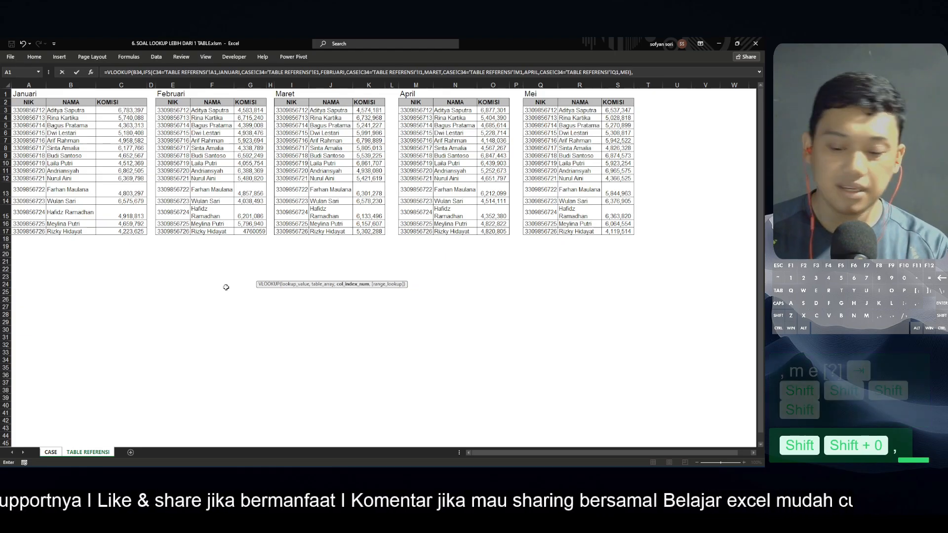
type("2,")
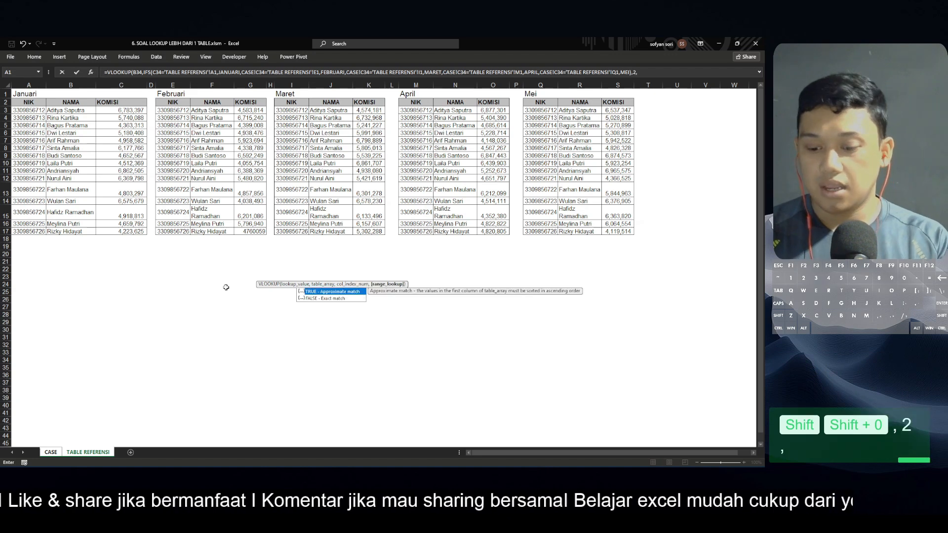
type("0)")
Finish the VLOOKUP with column index 2 and exact match 0, then commit the formula in D34
key("Return")
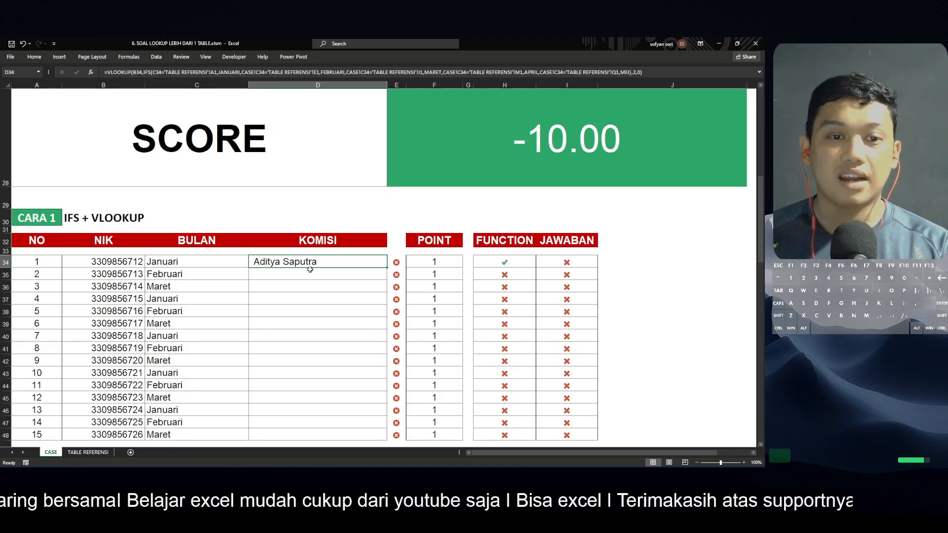
Change the VLOOKUP column index in D34's formula to 3
key("F2")
key("Left")
key("Left")
key("Left")
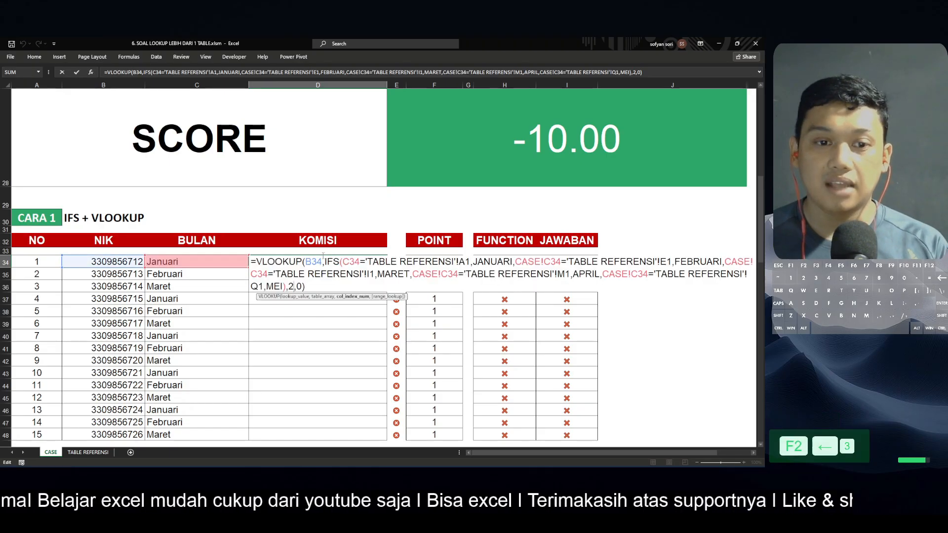
key("shift+Left")
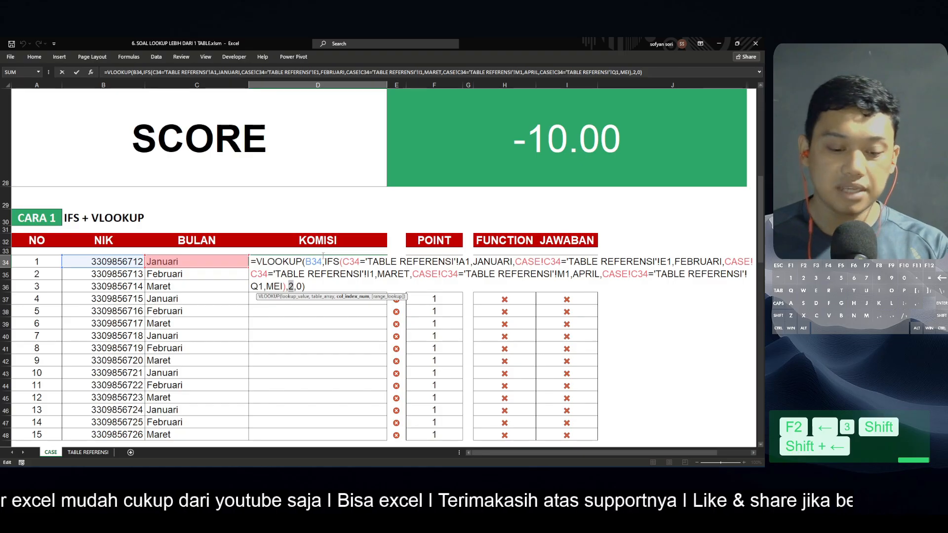
type("3")
key("Return")
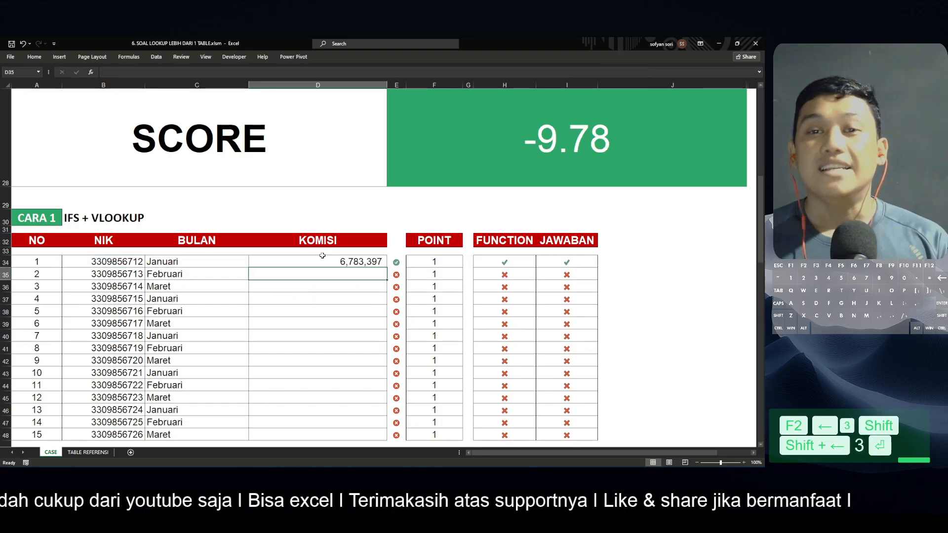
Copy D34's formula into D35
key("Up")
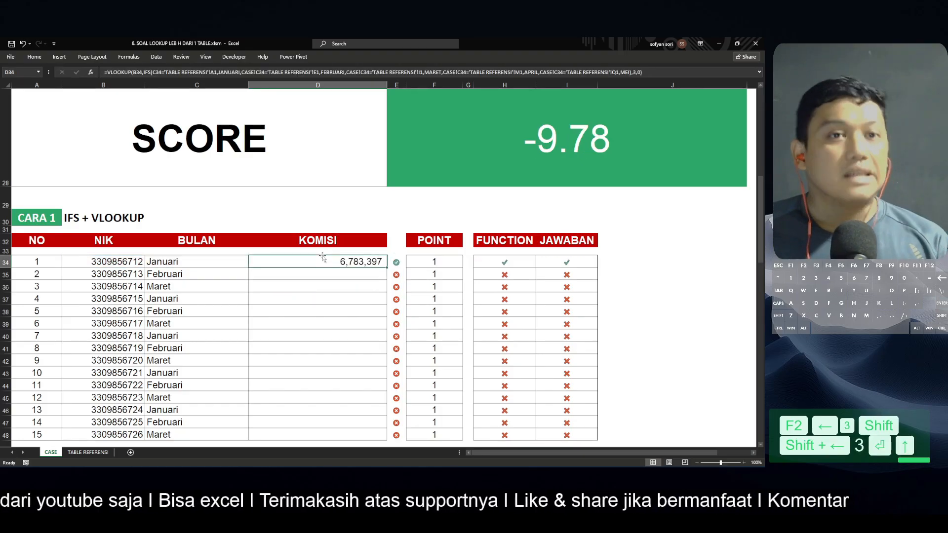
key("ctrl")
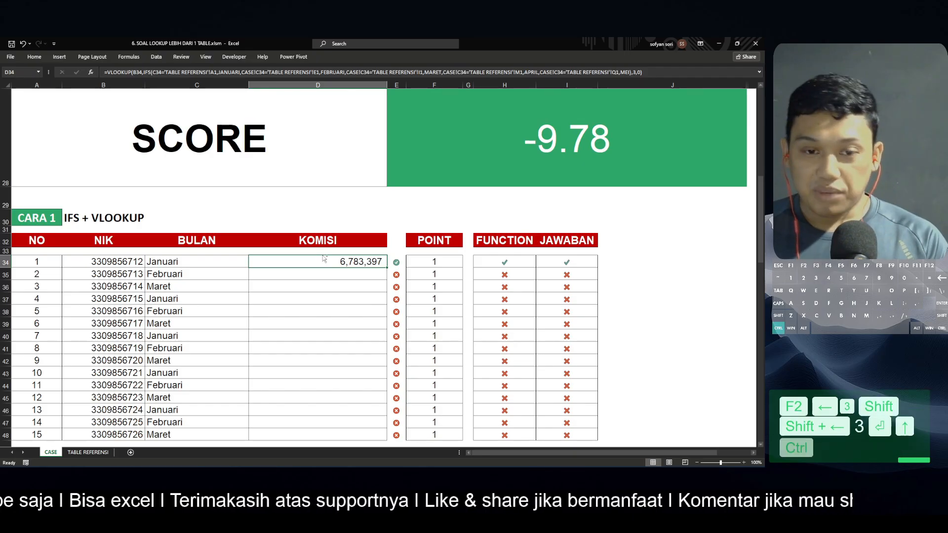
key("ctrl+c")
key("Down")
key("ctrl+v")
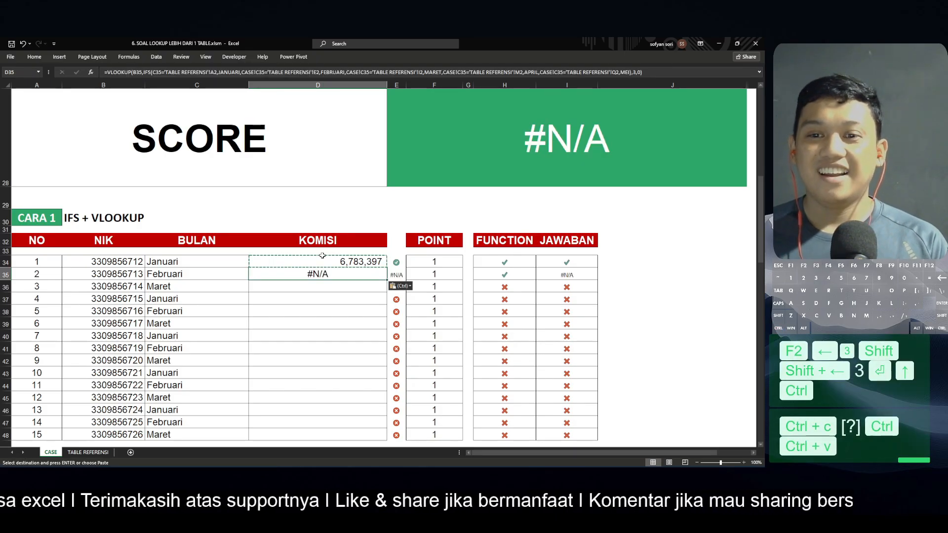
In D34's formula, make the Januari and Februari header references A1 and E1 absolute
key("Up")
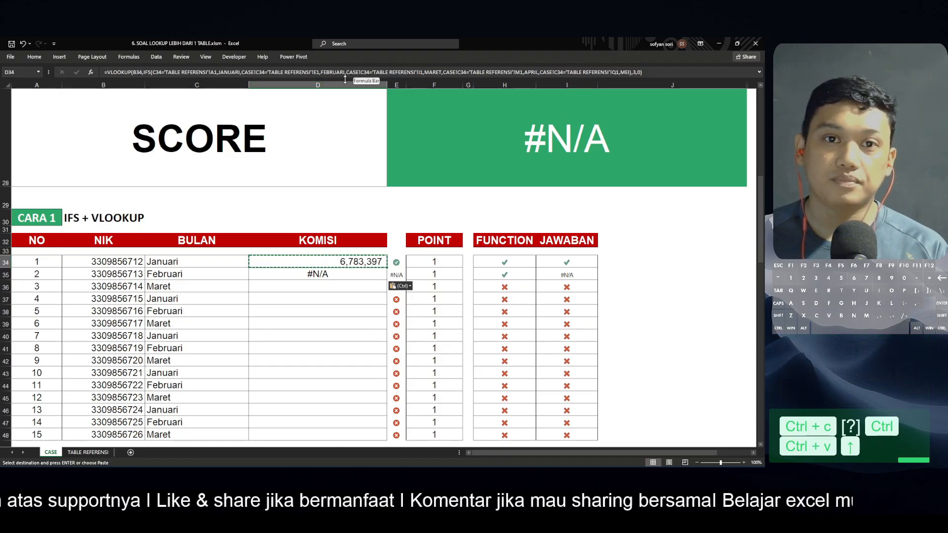
left_click_drag(358, 79, 358, 103)
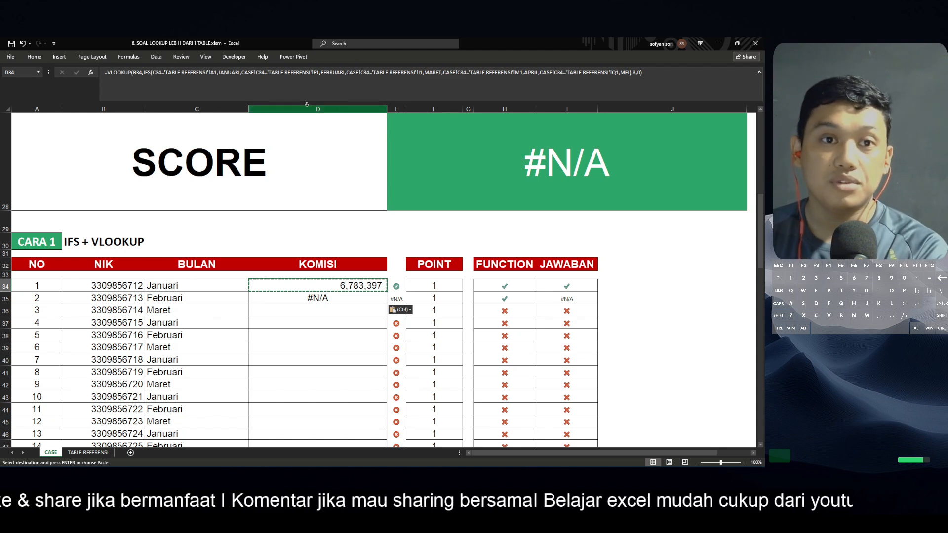
key("XF86AudioMute")
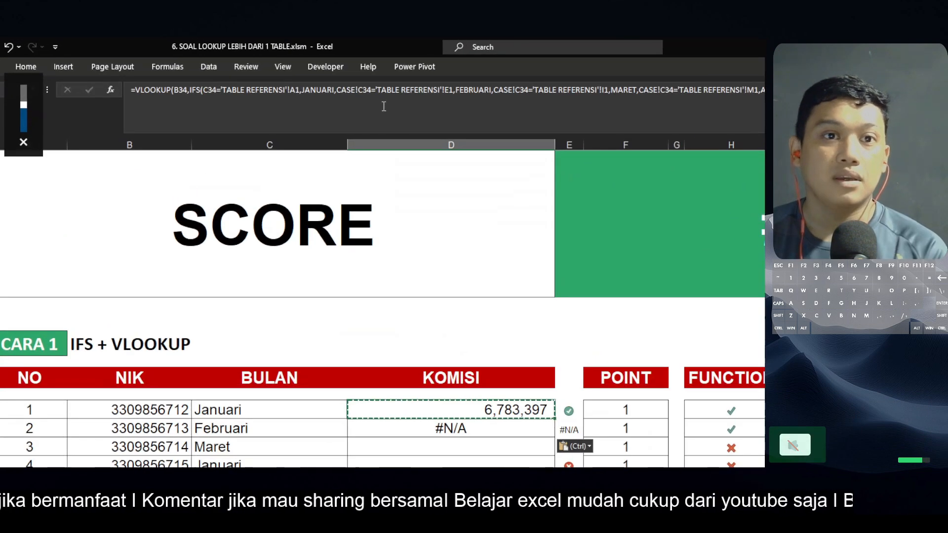
left_click(449, 94)
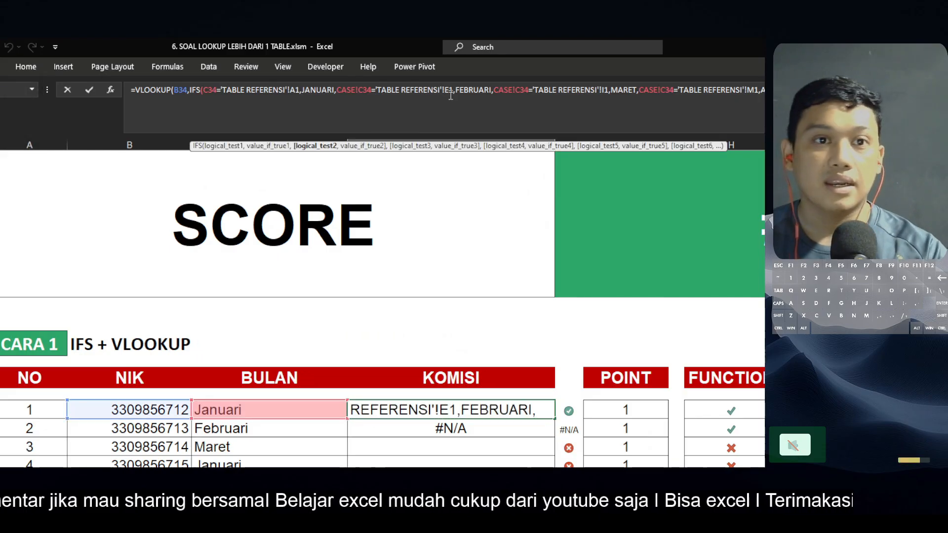
left_click(301, 92)
key("F4")
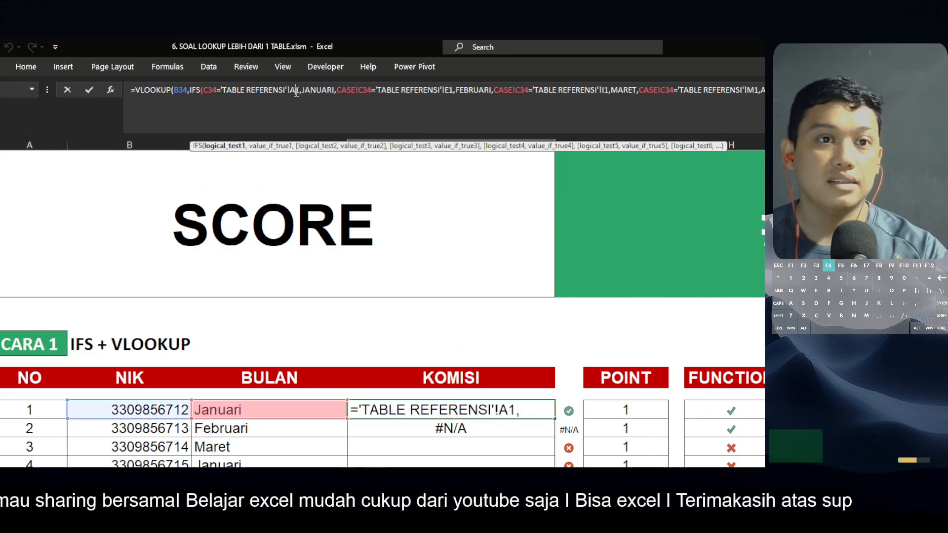
left_click(459, 93)
key("F4")
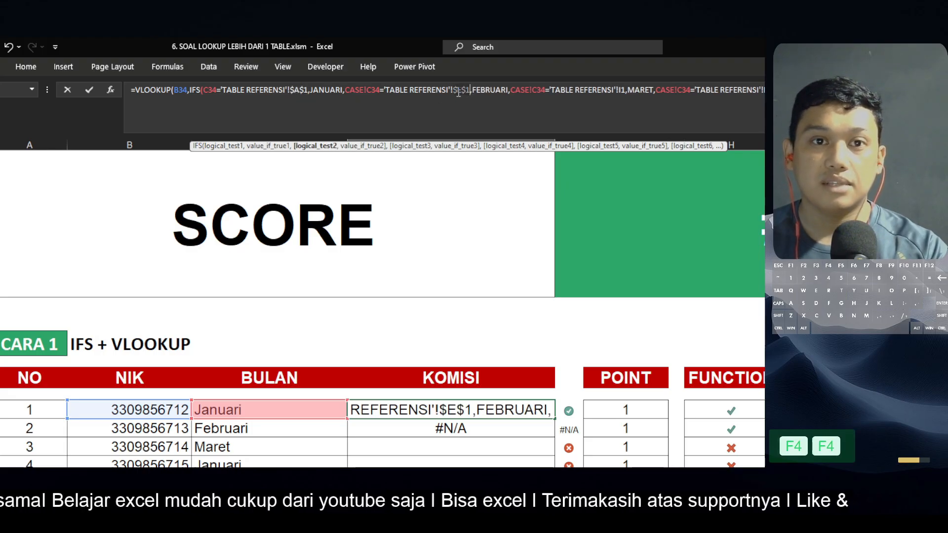
Make the I1, M1 and Q1 header references absolute as well and confirm the formula
left_click(624, 89)
key("F4")
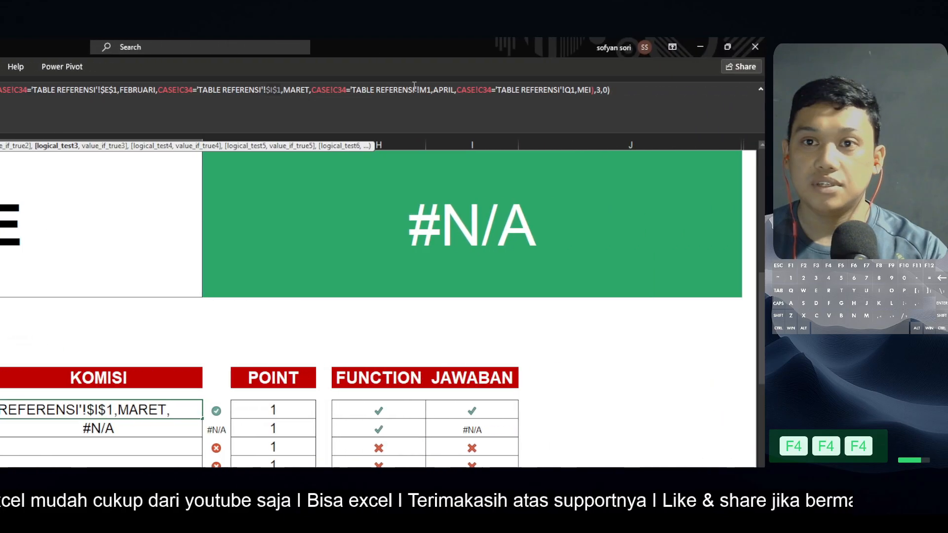
left_click(585, 91)
key("F4")
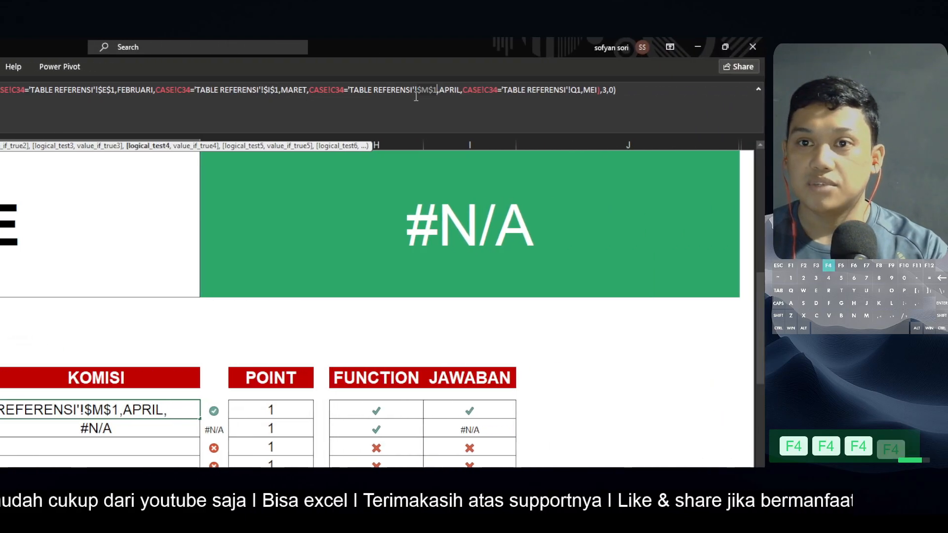
left_click(576, 89)
key("F4")
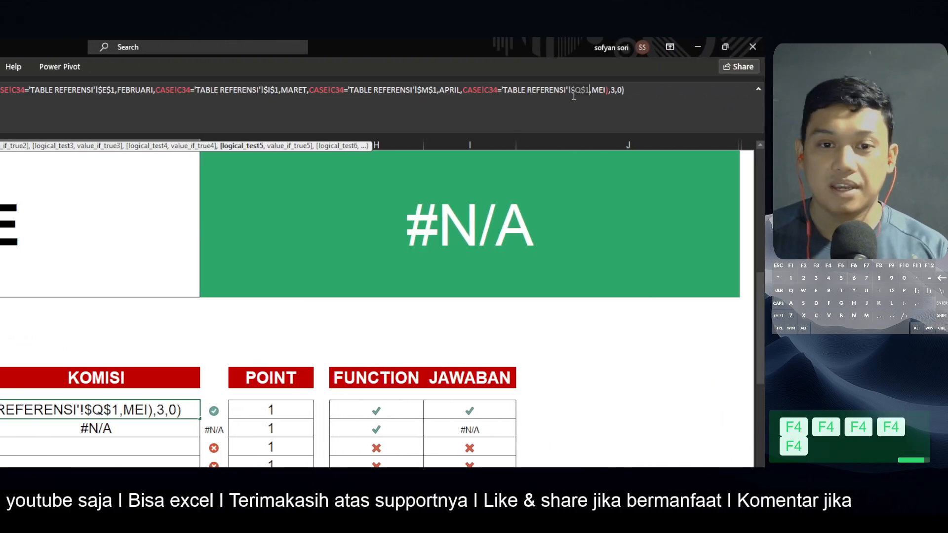
key("Return")
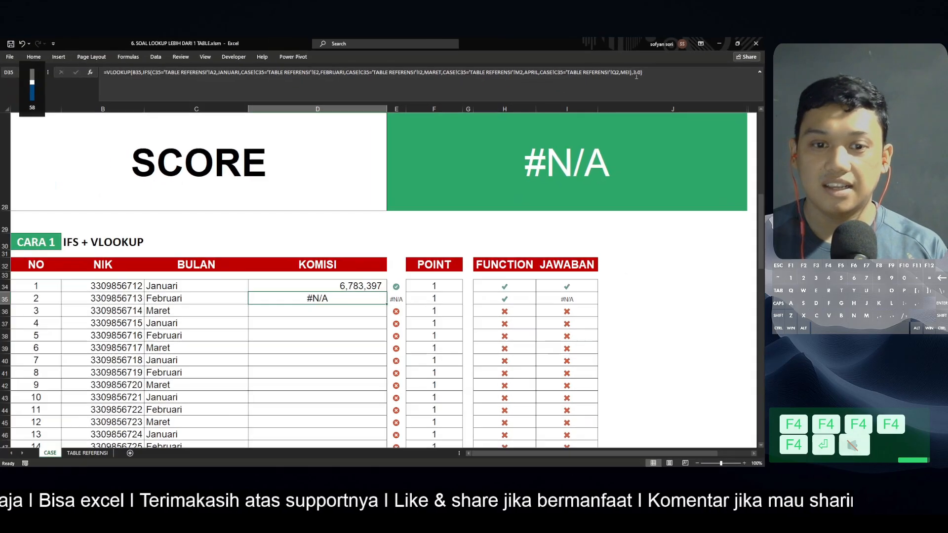
Copy D34's formula down the KOMISI column through D48
key("Up")
key("ctrl+c")
key("shift+Down")
key("shift+Down")
key("shift+Down")
key("shift+Down")
key("shift+Down")
key("shift+Down")
key("shift+Down")
key("shift+Down")
key("shift+Down")
key("shift+Down")
key("shift+Down")
key("shift+Down")
key("shift+Down")
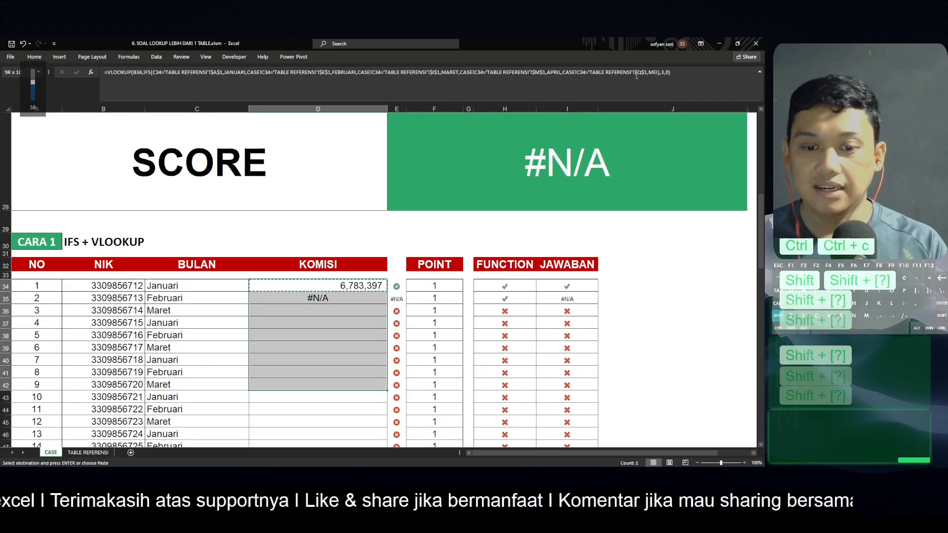
key("shift+Down")
key("ctrl+v")
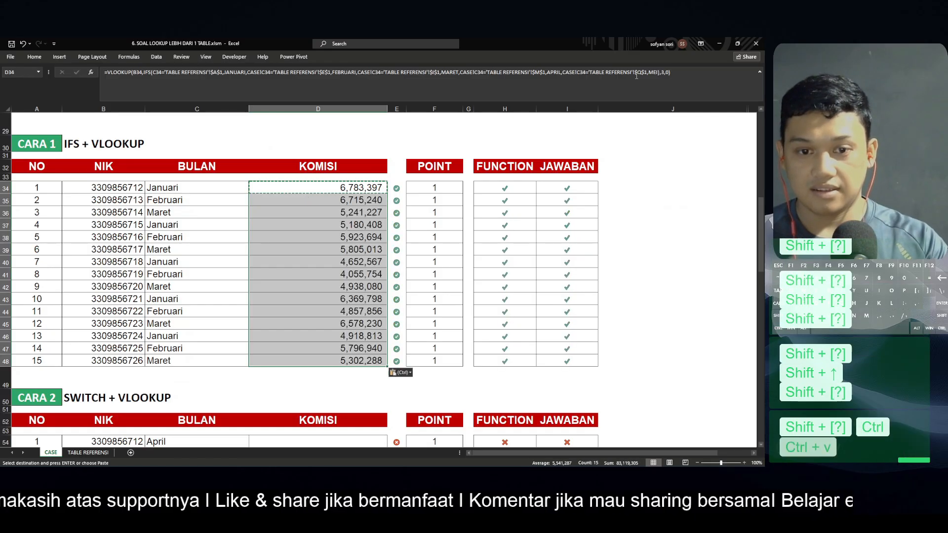
Compare the CASE sheet months with the month headers on the TABLE REFERENSI sheet
left_click(84, 452)
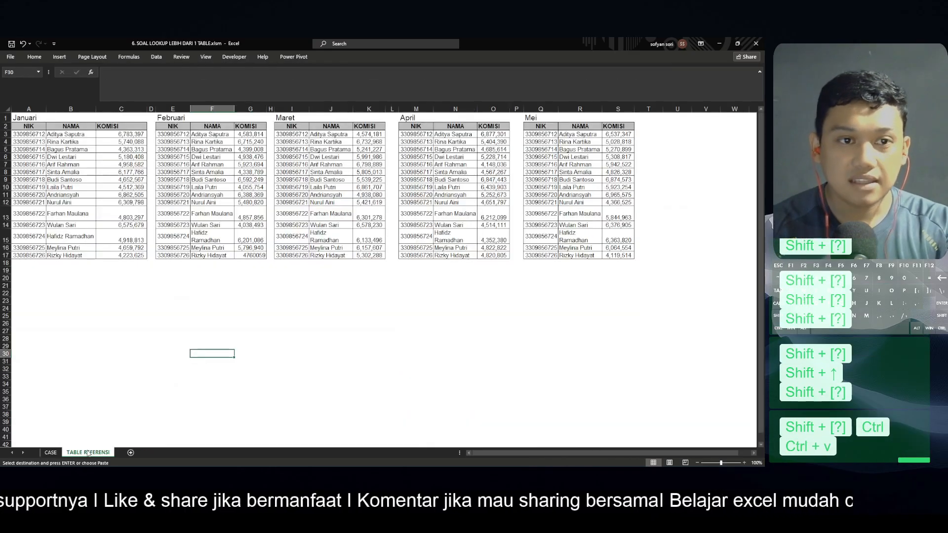
left_click(28, 117)
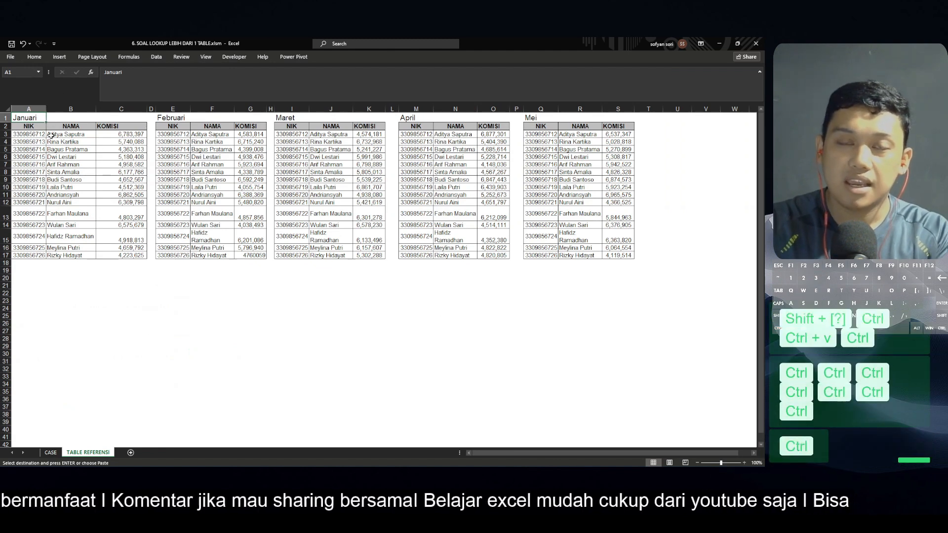
left_click(50, 454)
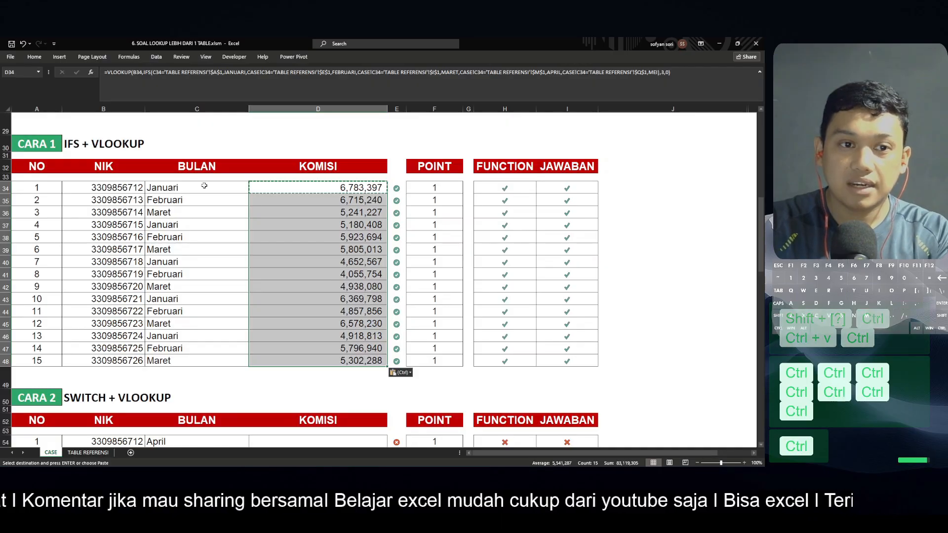
left_click(204, 186)
left_click(85, 452)
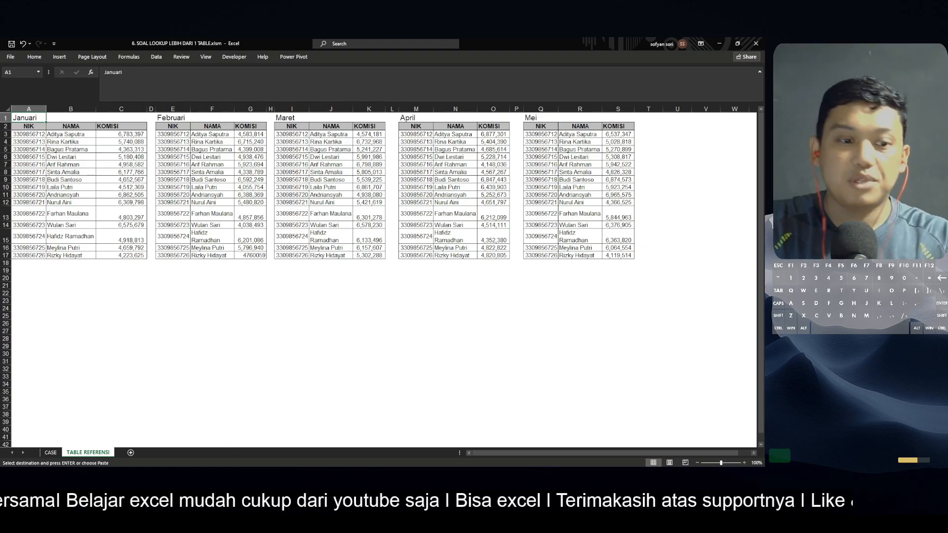
Back on the CASE sheet, start a VLOOKUP in D54 of the CARA 2 table using B54 as the lookup value
left_click(56, 453)
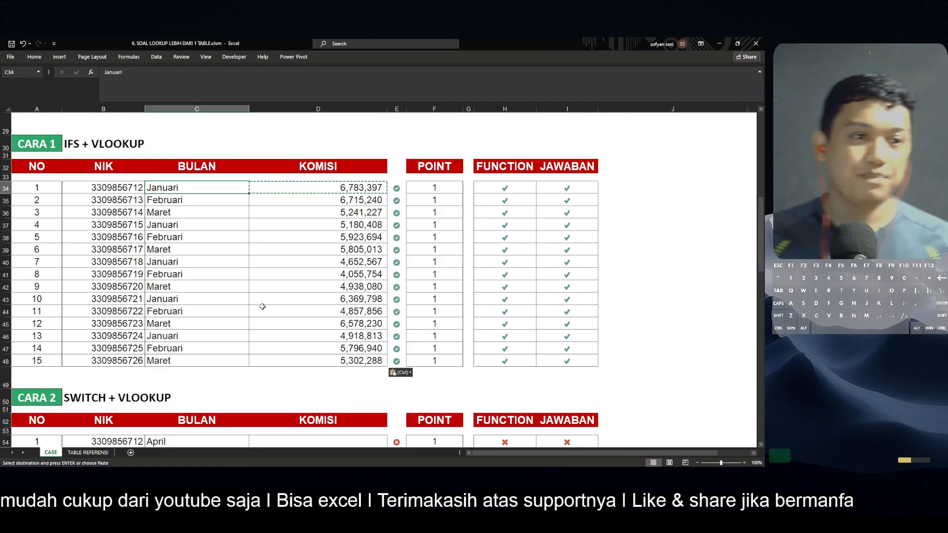
scroll(262, 306, "down", 3)
left_click(316, 322)
key("Escape")
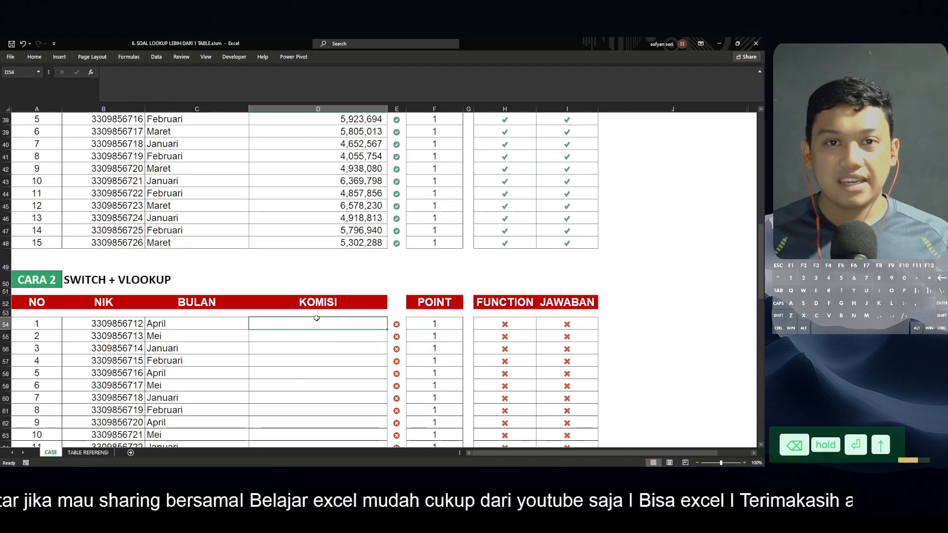
type("=")
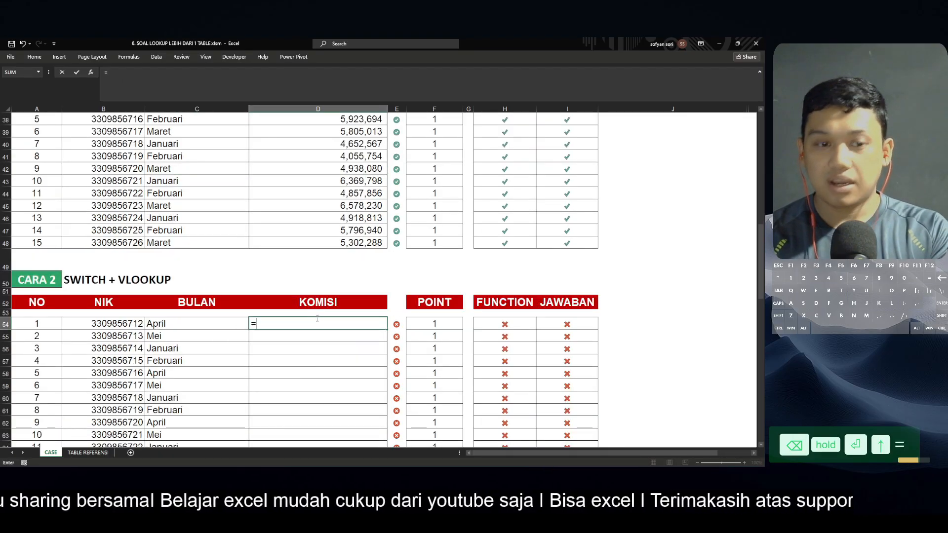
type("vlo")
key("Tab")
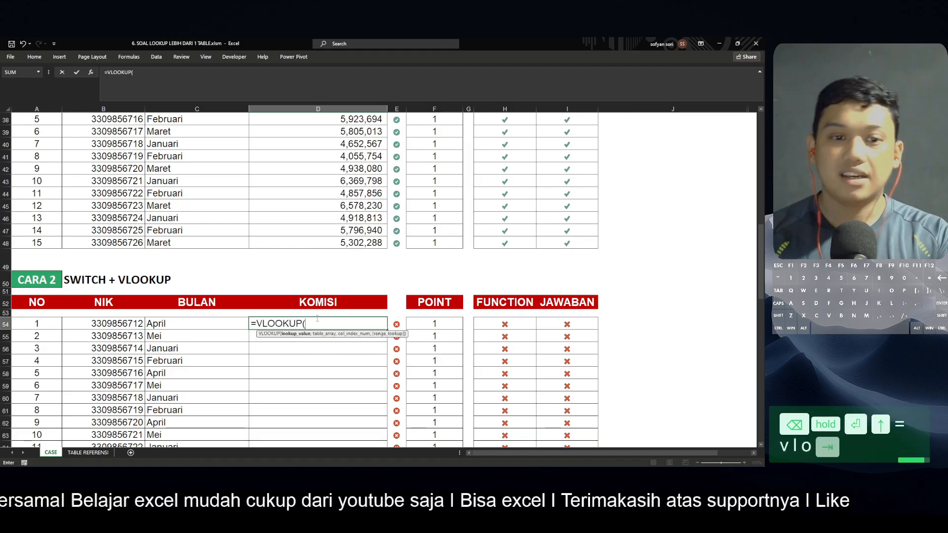
key("Left")
key("Left")
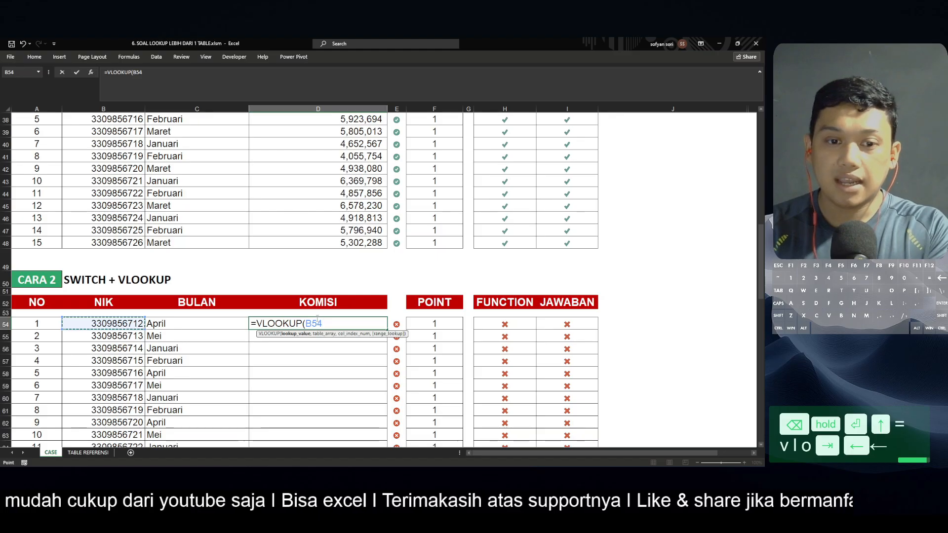
type(",")
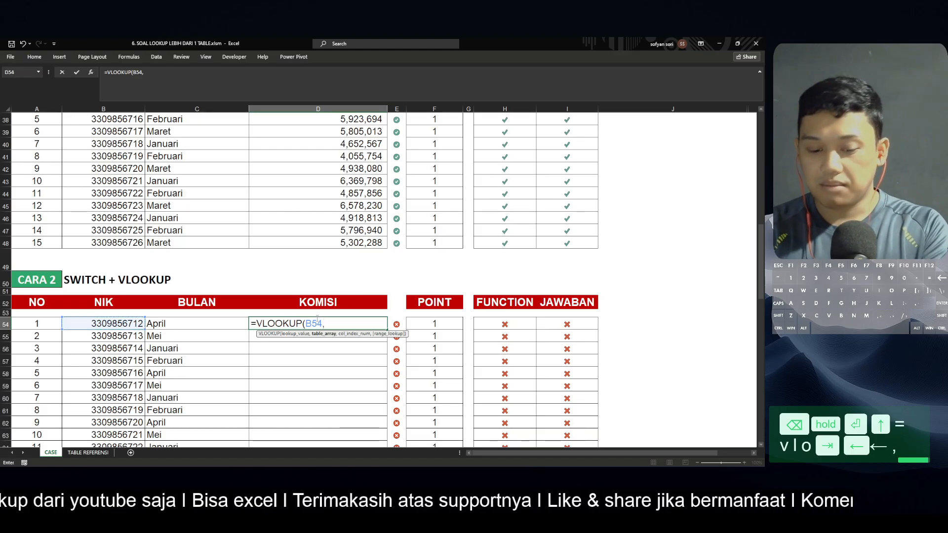
type("swit")
Nest a SWITCH function as the table array, using C54 as its expression
key("Tab")
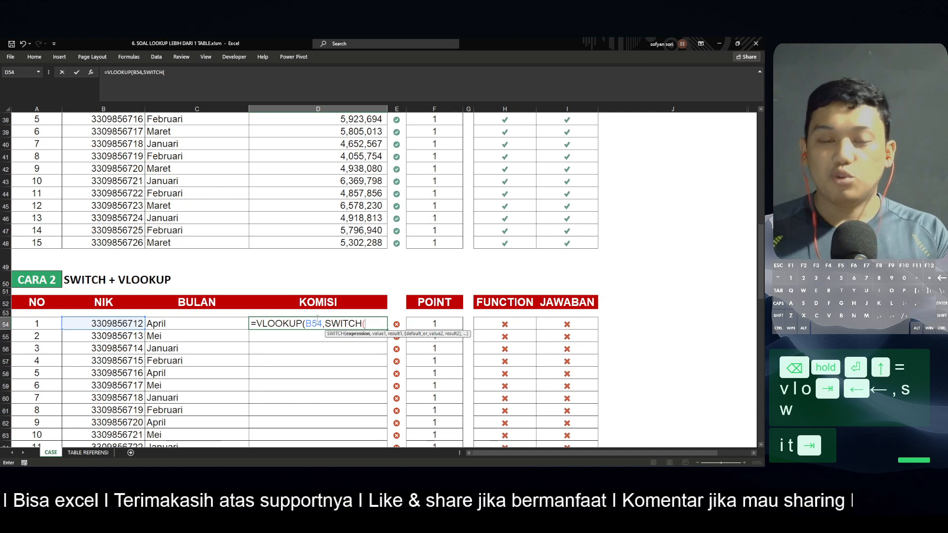
key("Left")
key("Left")
key("Right")
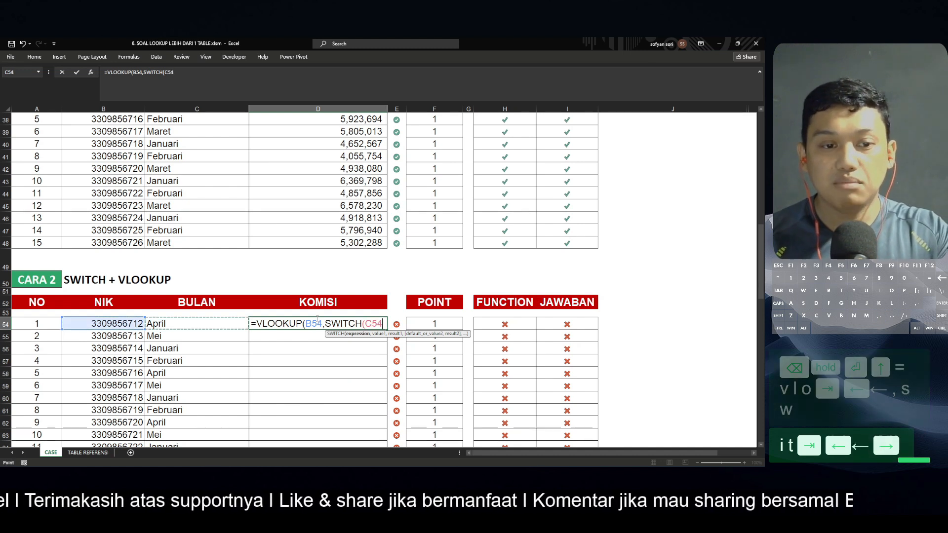
key("Right")
key("Right")
key("Left")
key("Left")
key("Left")
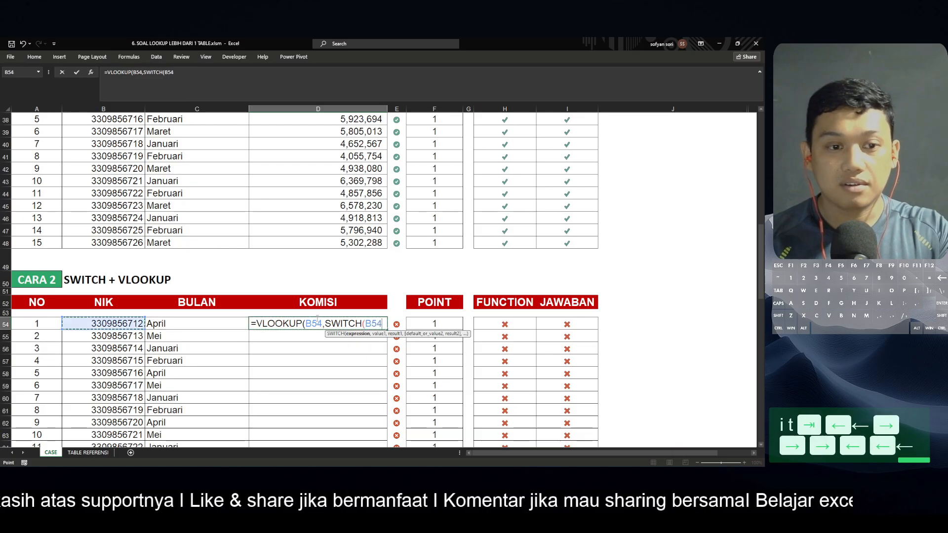
key("Left")
key("Left")
key("Right")
key("Right")
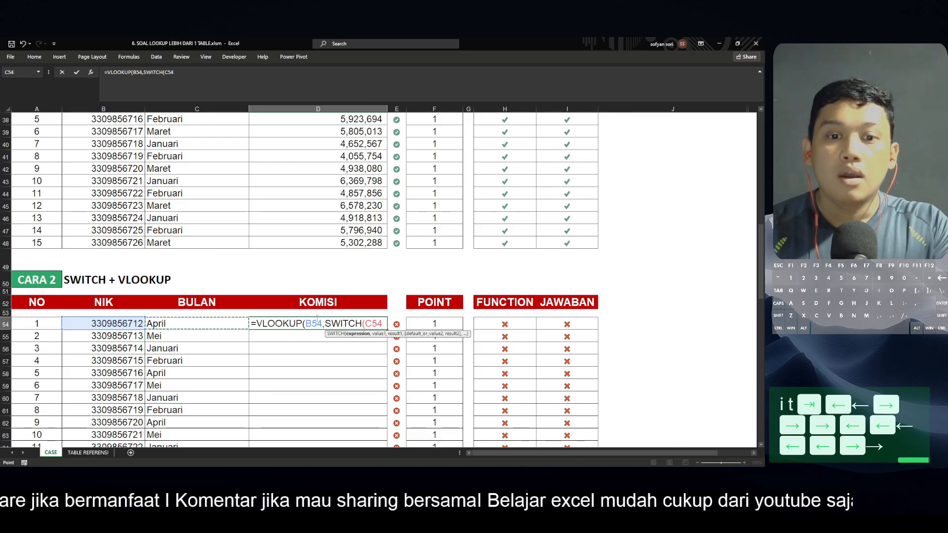
type(",")
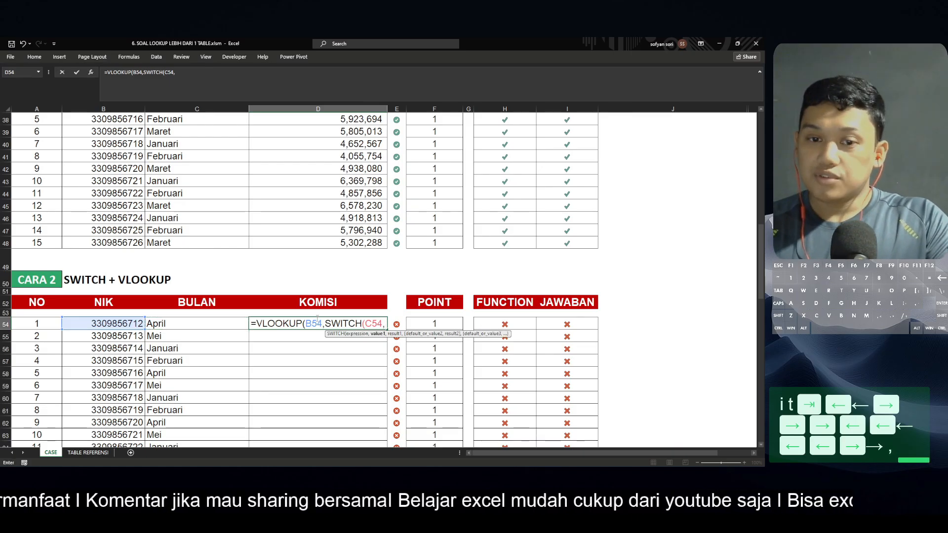
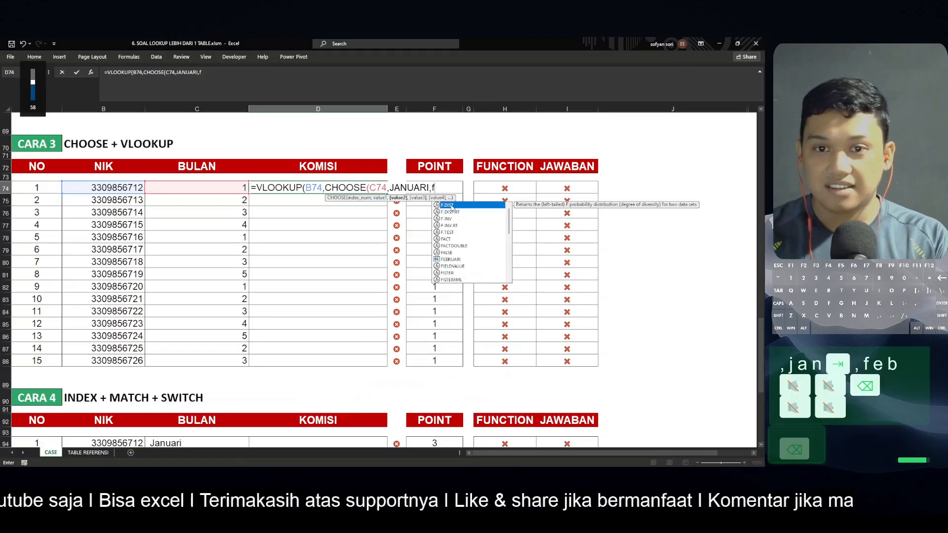
Complete the CHOOSE table array with the named ranges JANUARI, FEBRUARI, MARET, APRIL and MEI, then close it
type("eb")
key("Tab")
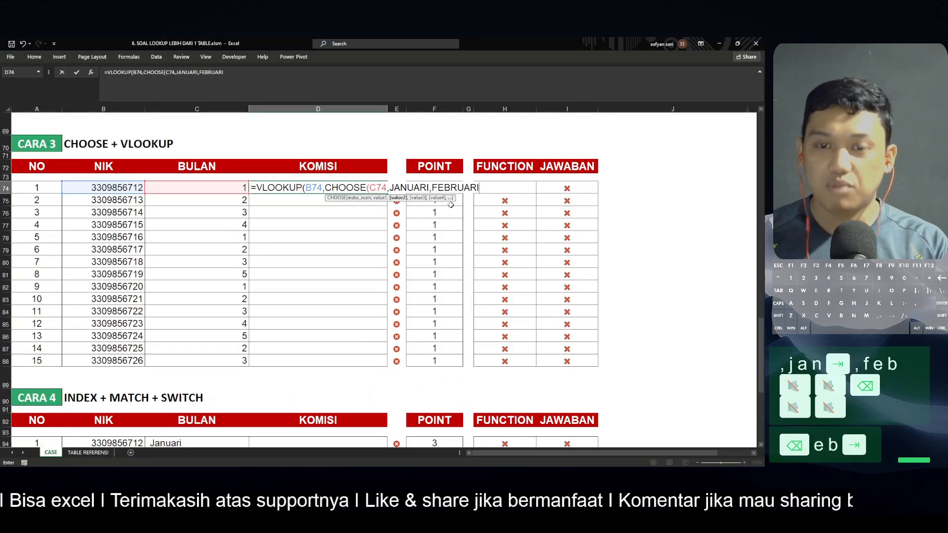
type(",ma")
key("Tab")
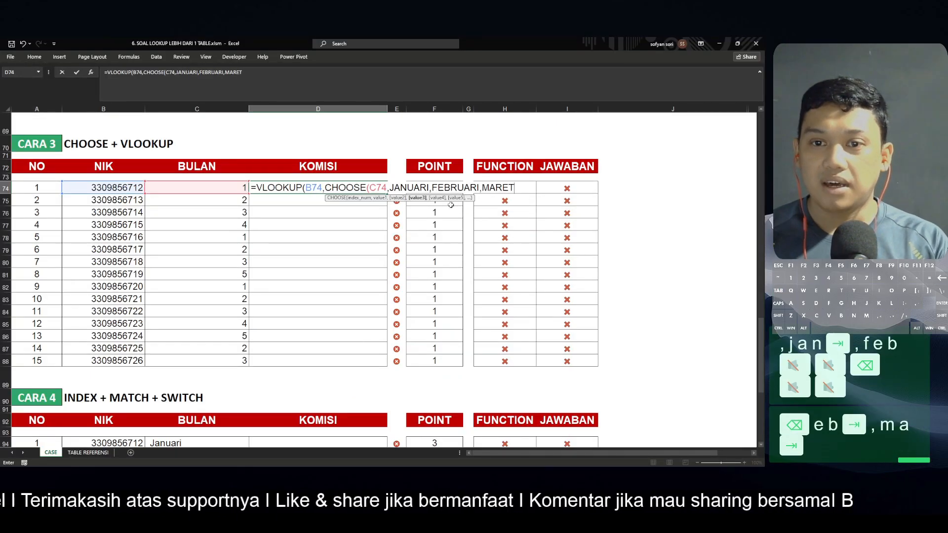
type(",ap")
key("Tab")
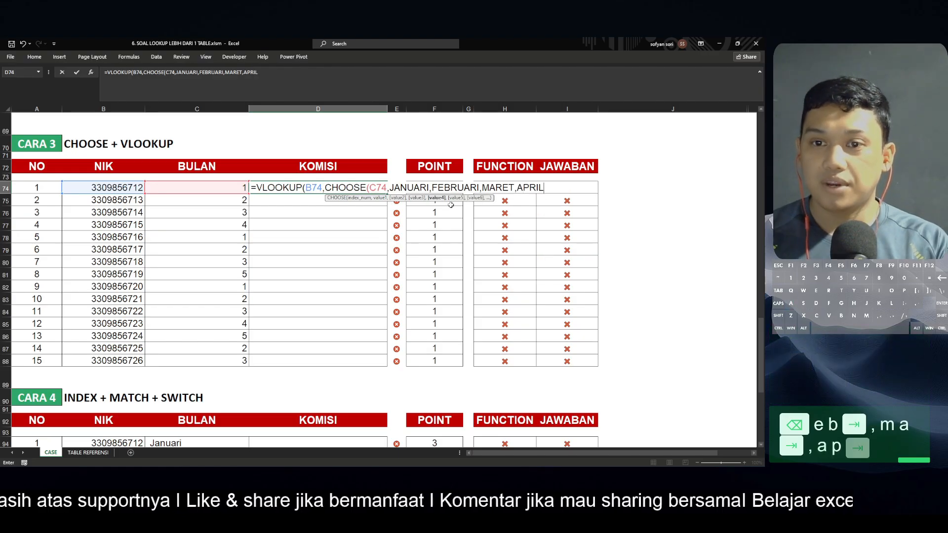
type(",mei")
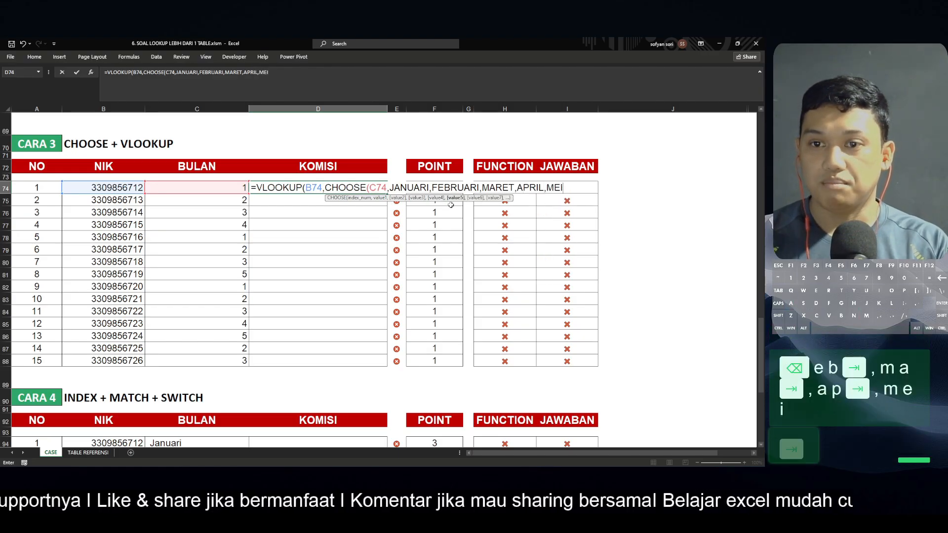
key("Tab")
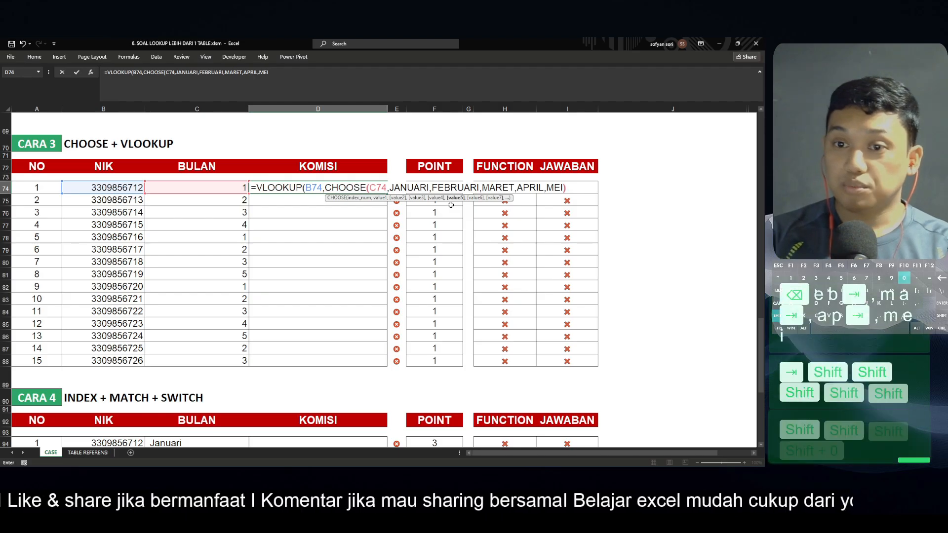
type("),")
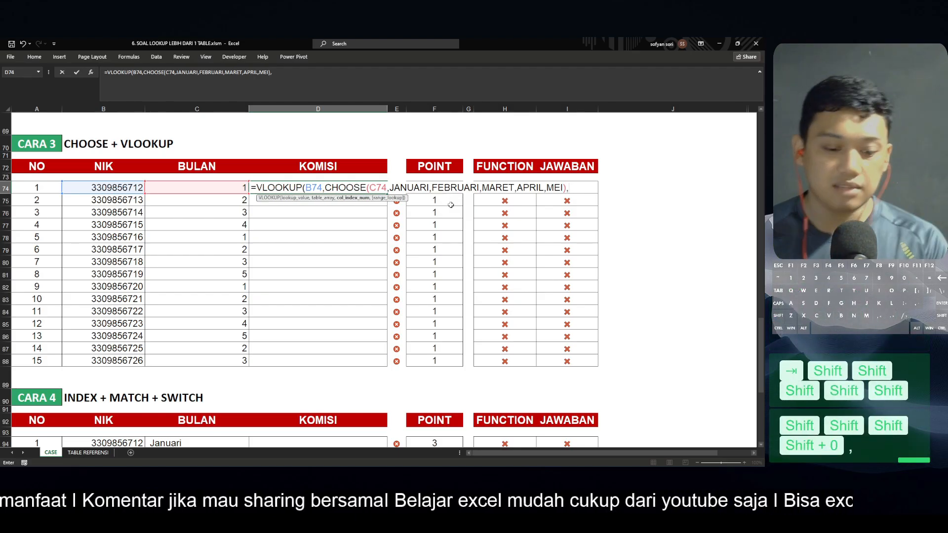
Finish the VLOOKUP in D74 with column index 3 and exact match 0, and enter it
key("F2")
type(",")
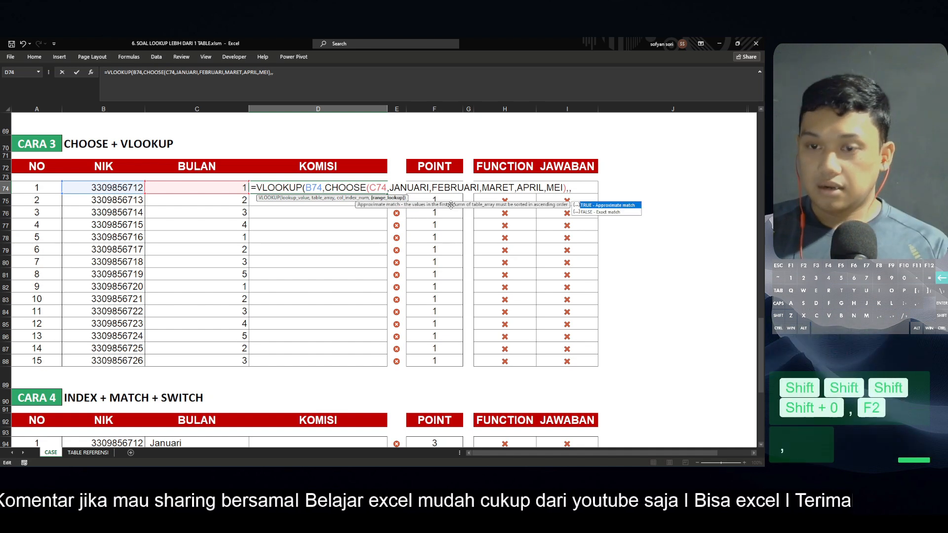
key("BackSpace")
type("3m")
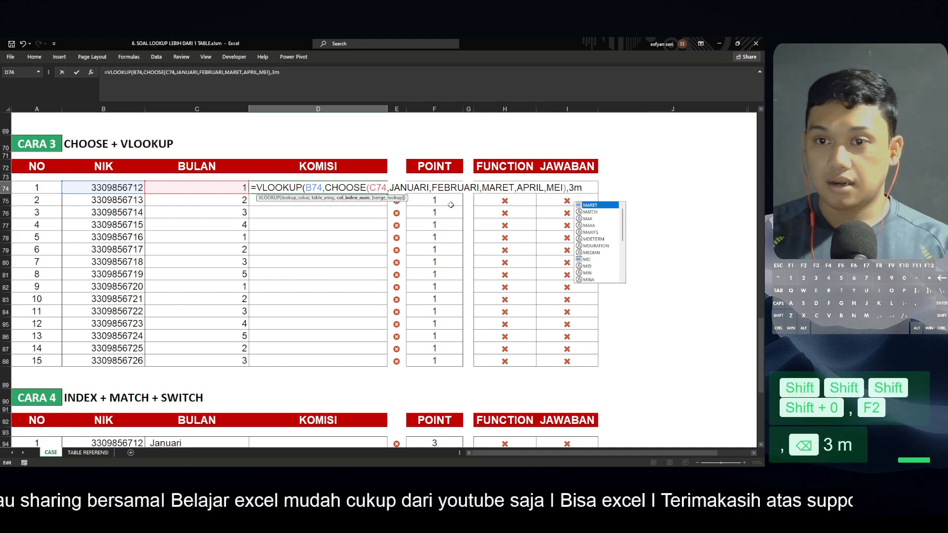
key("BackSpace")
type(",0)")
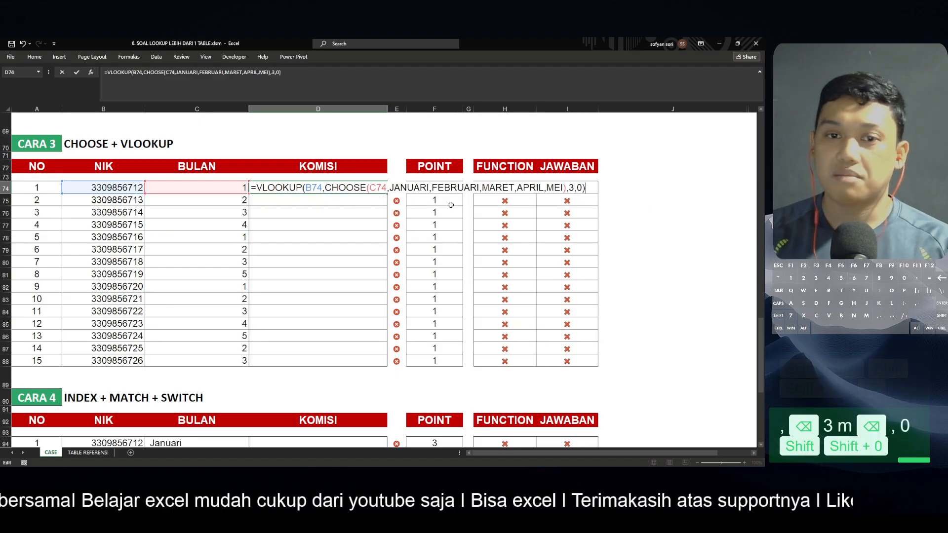
key("Return")
Copy D74's formula down the KOMISI column through D88
key("Up")
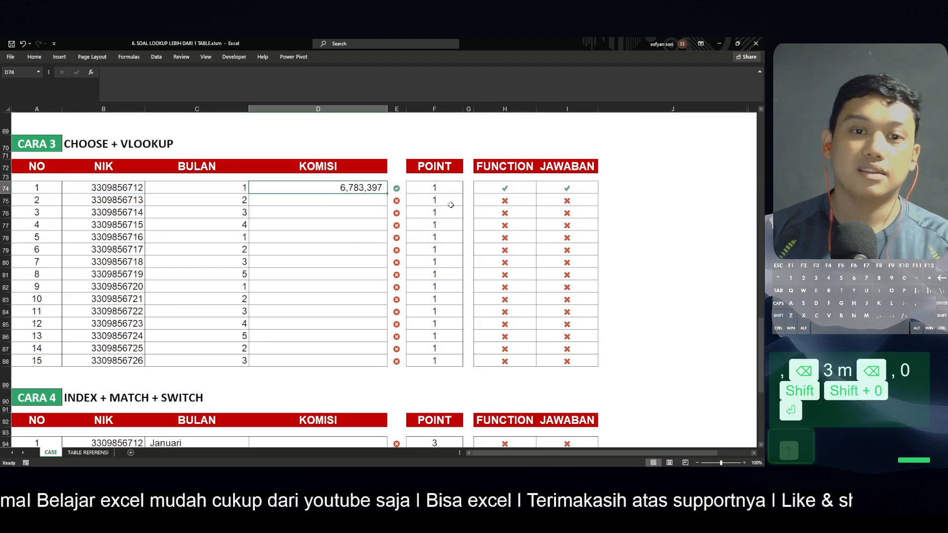
key("shift+Down")
key("shift+Down")
key("shift+Down")
key("shift+Down")
key("shift+Down")
key("shift+Down")
key("shift+Down")
key("shift+Down")
key("shift+Down")
key("shift+Down")
key("shift+Down")
key("shift+Down")
key("shift+Down")
key("shift+Down")
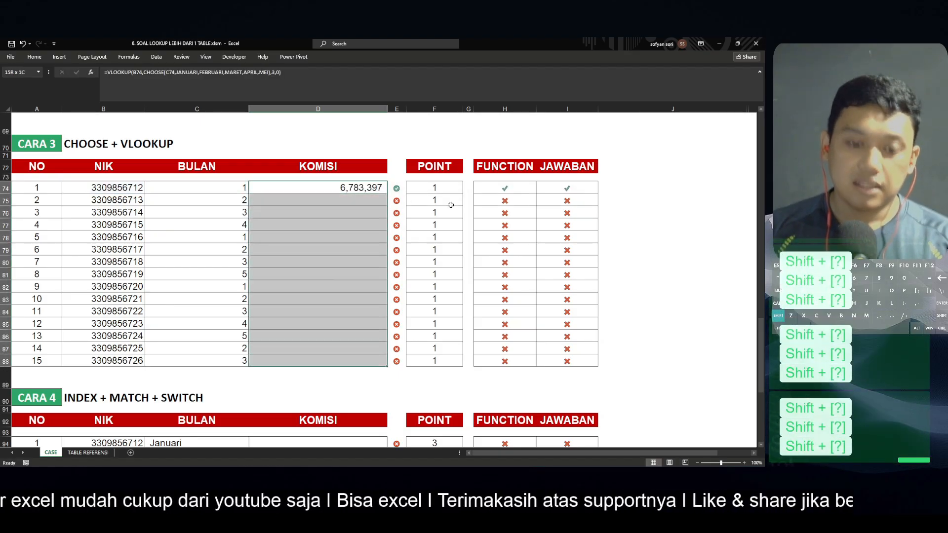
key("ctrl+d")
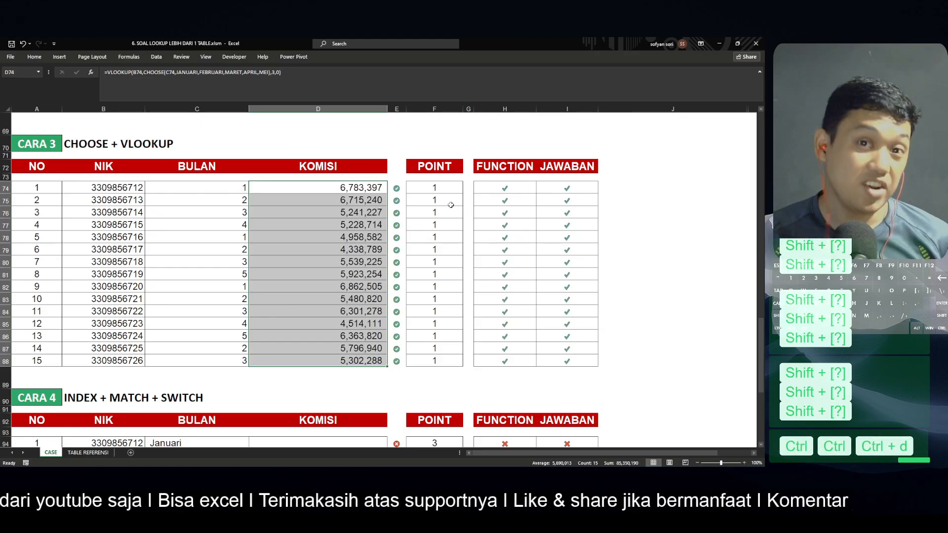
In D94 of the CARA 4 table, start an INDEX formula with an opening parenthesis for a multi-area reference
left_click(373, 239)
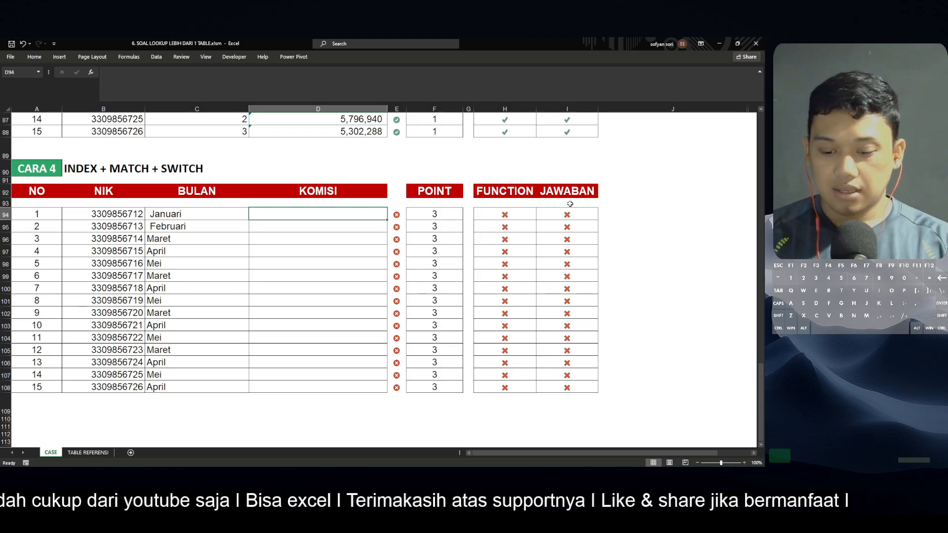
type("in")
key("BackSpace")
key("BackSpace")
key("BackSpace")
type("=")
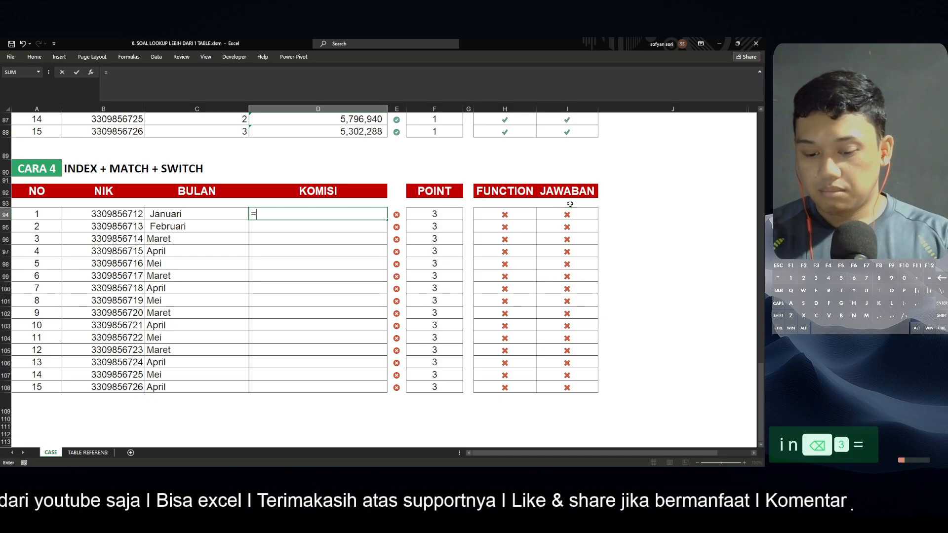
type("inde")
key("Tab")
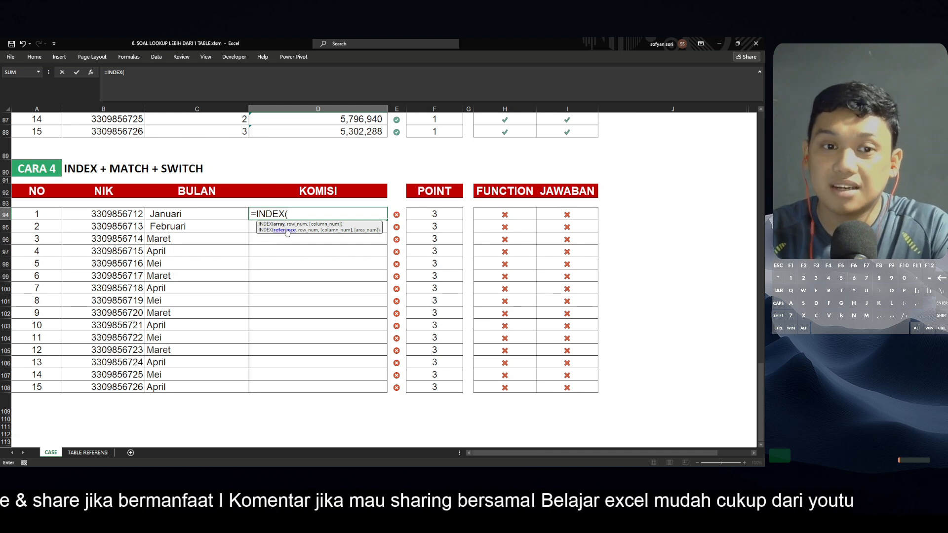
type("(")
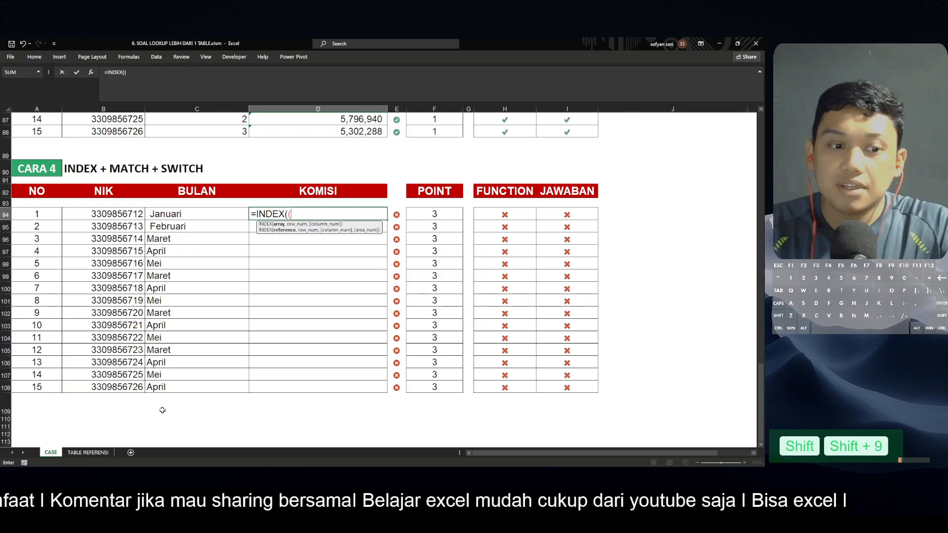
Add the absolute month ranges $A$3:$C$17, $E$3:$G$17, $I$3:$K$17, $M$3:$O$17 and $Q$3:$S$17 from TABLE REFERENSI as the INDEX reference
left_click(100, 459)
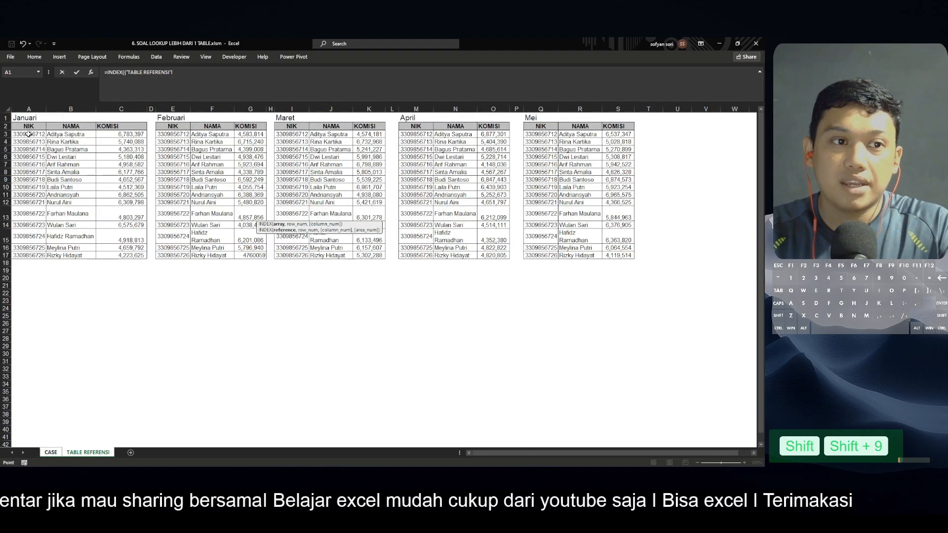
left_click_drag(29, 134, 137, 256)
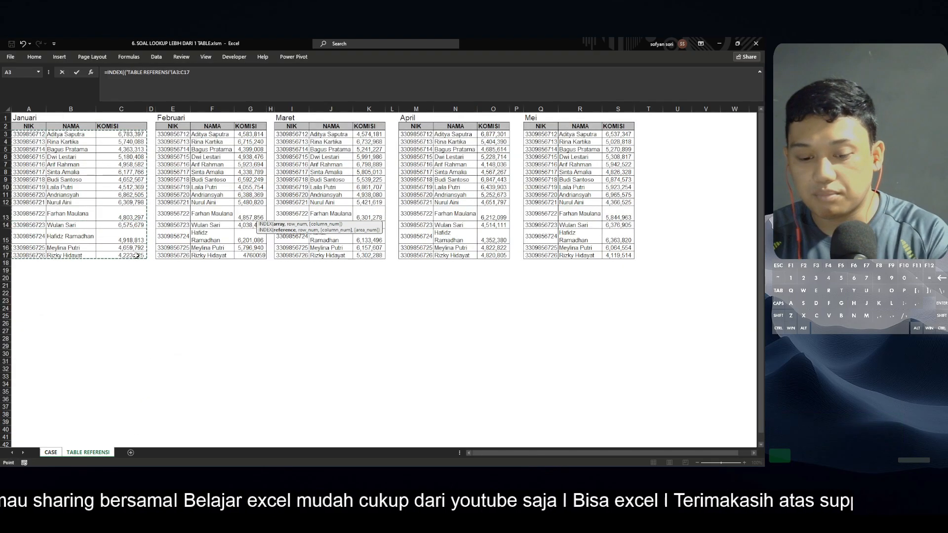
key("F4")
type(",")
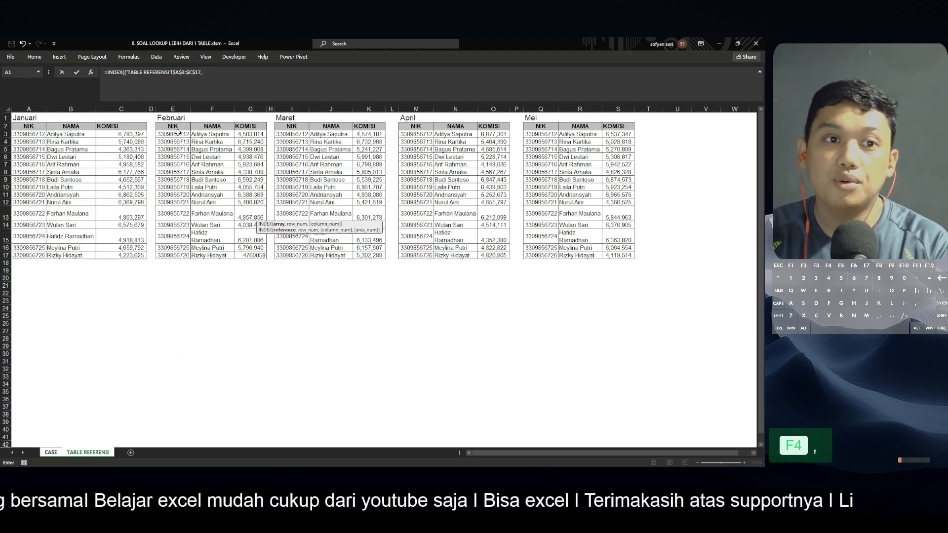
left_click_drag(179, 132, 252, 252)
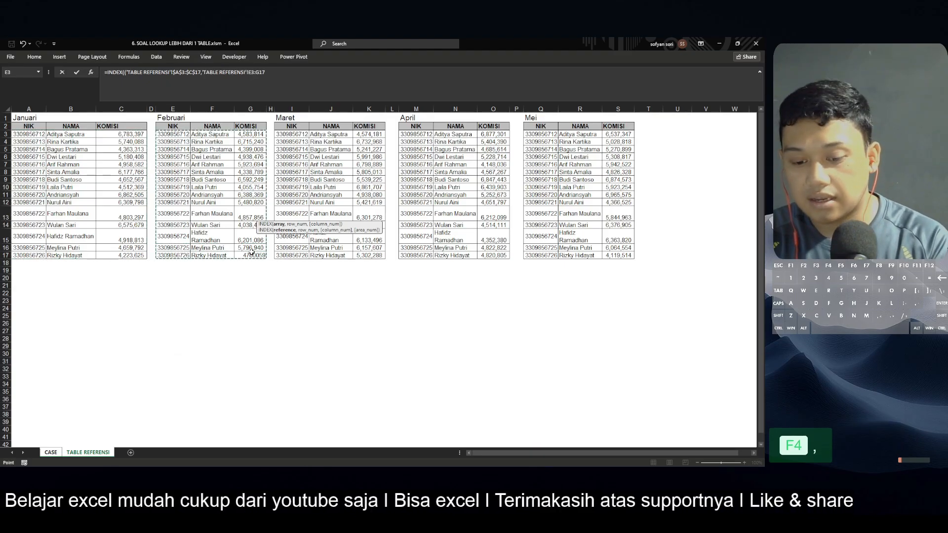
key("F4")
type(",")
left_click_drag(295, 134, 375, 255)
key("F4")
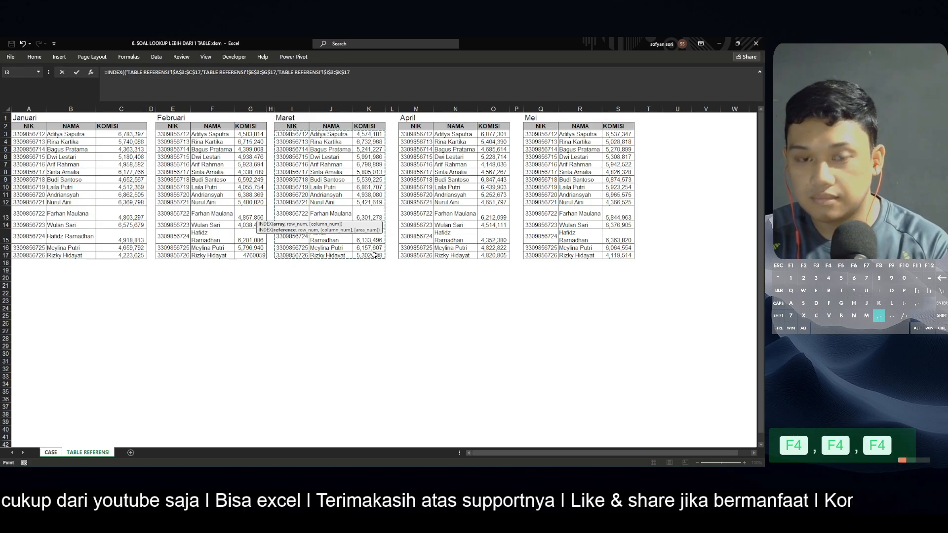
type(",")
left_click_drag(414, 133, 501, 255)
key("F4")
type(",'TABLE REFERENSI'!$M$3:$O$17,")
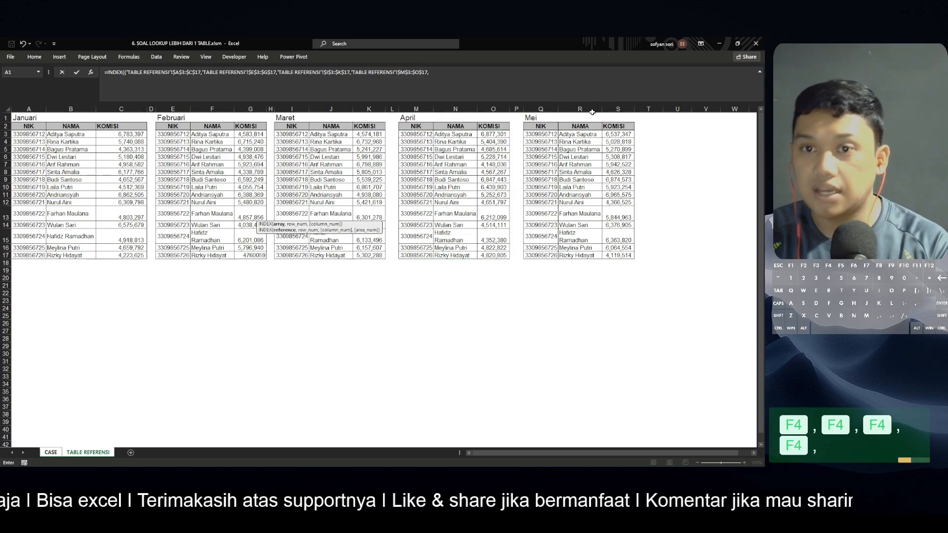
left_click_drag(552, 132, 625, 255)
key("F4")
type(")")
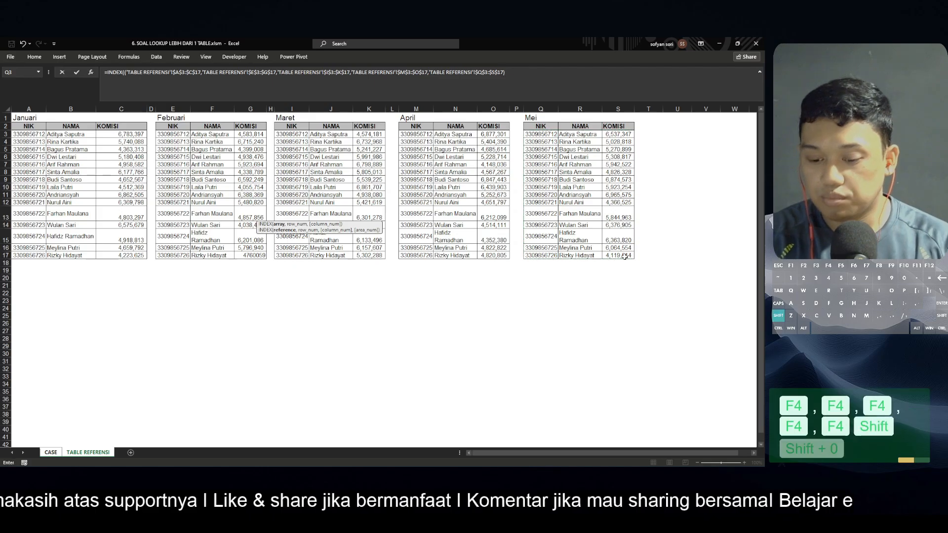
type(",")
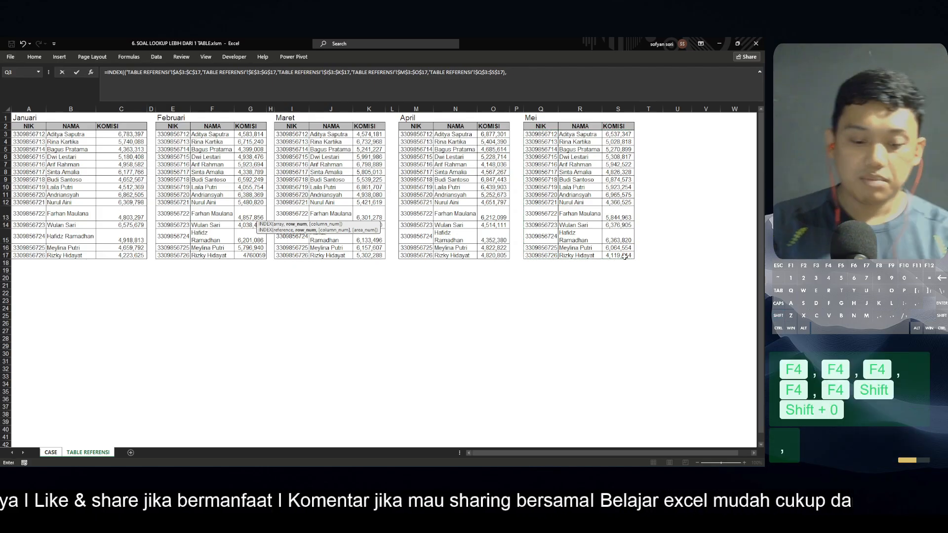
type("match")
Add a MATCH row number looking up B94 in TABLE REFERENSI's $A$3:$A$17 with match type 0
key("Tab")
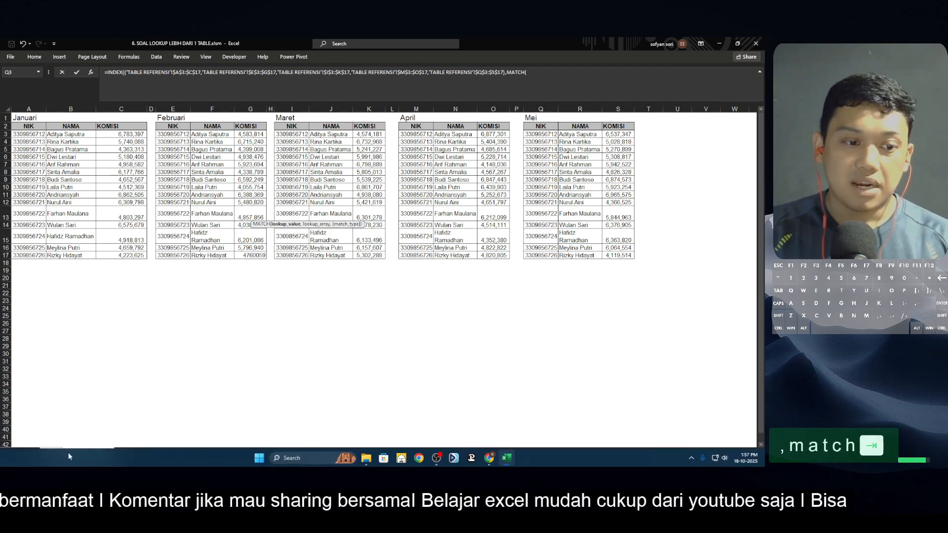
left_click(51, 452)
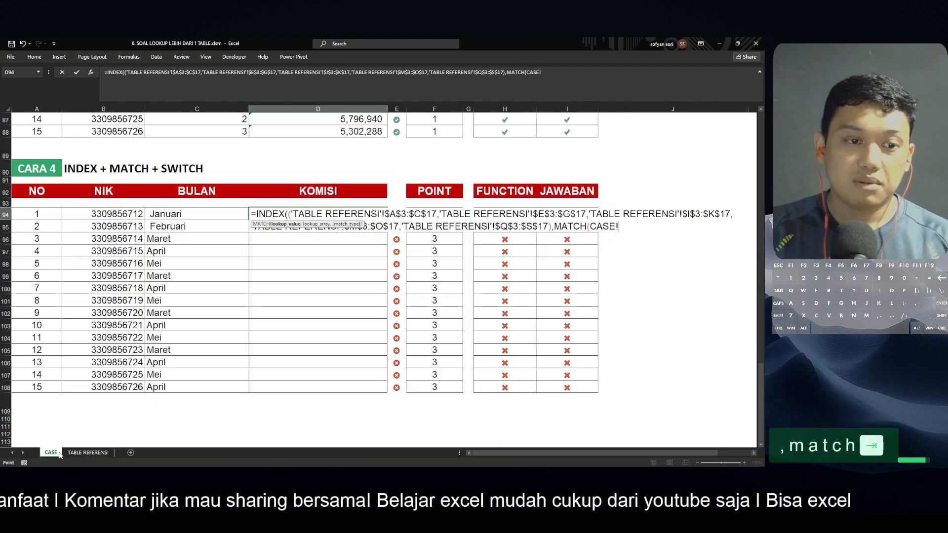
left_click(125, 216)
type(",")
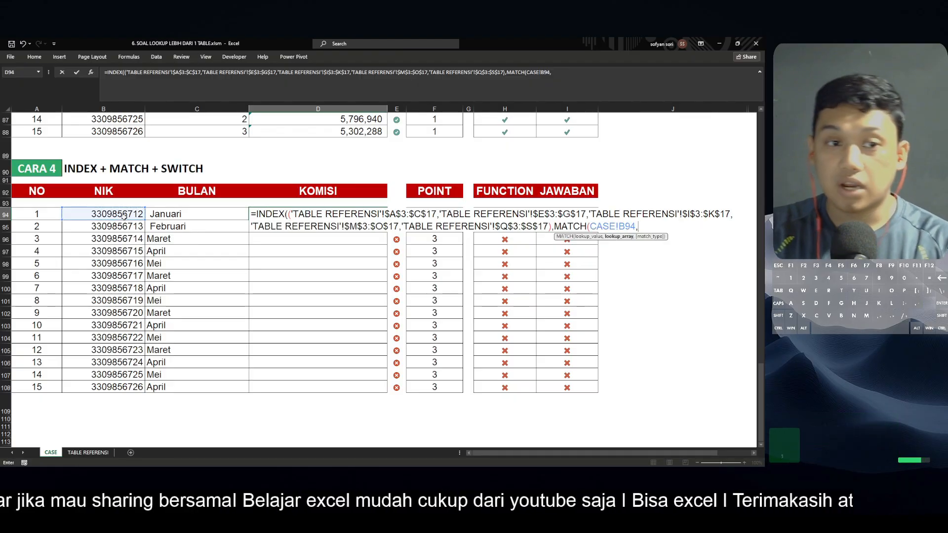
left_click(87, 452)
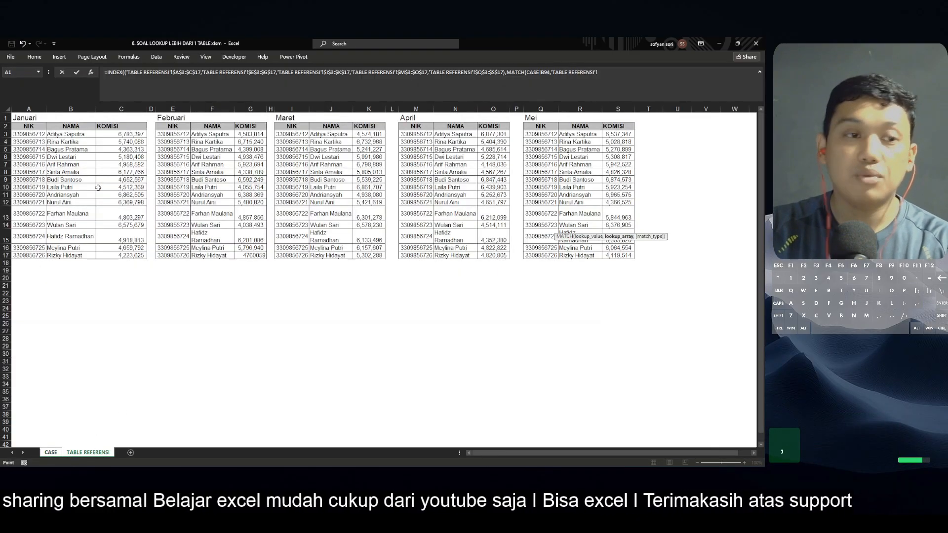
left_click(29, 134)
key("ctrl+shift+Down")
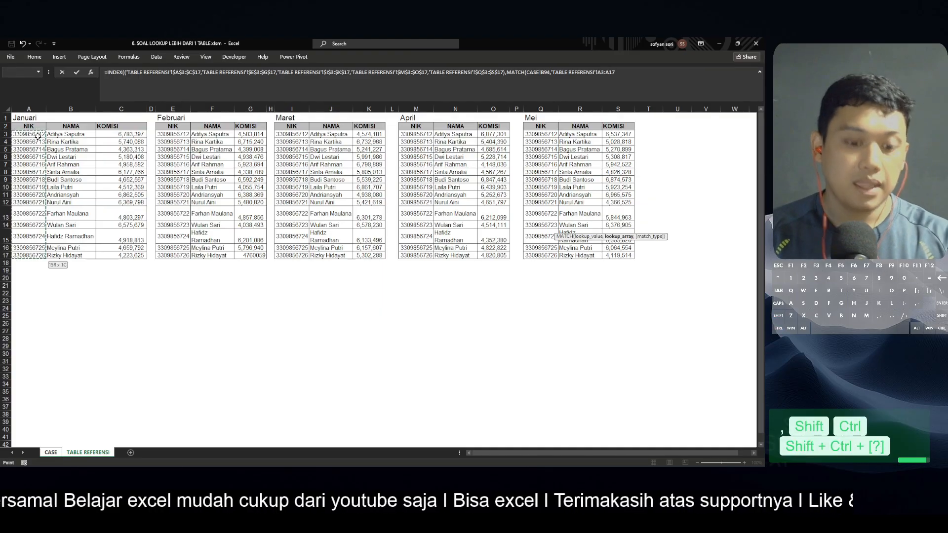
key("F4")
type(",0")
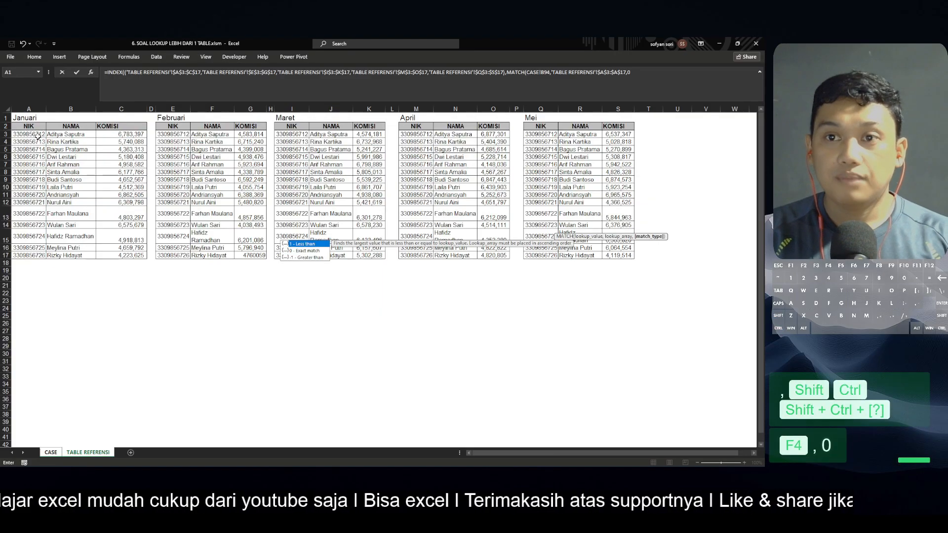
type(")")
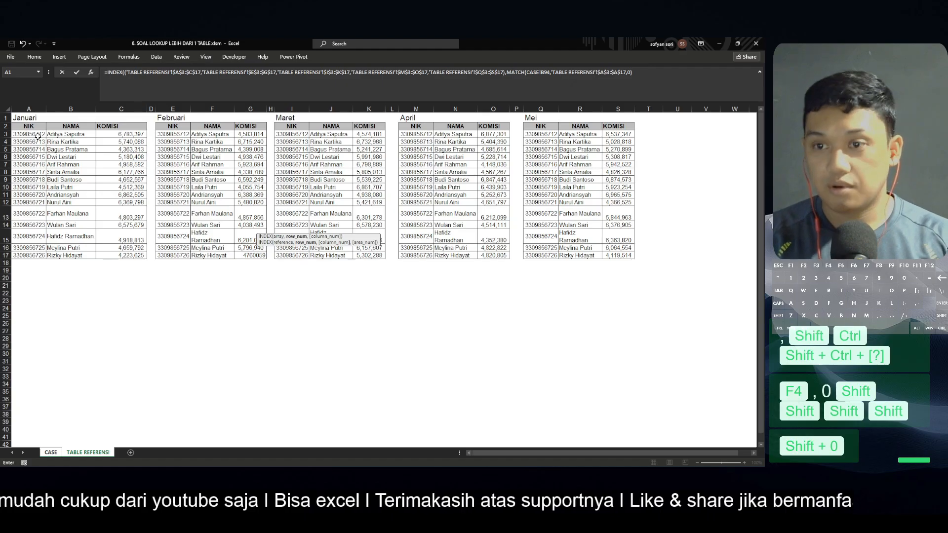
type(",")
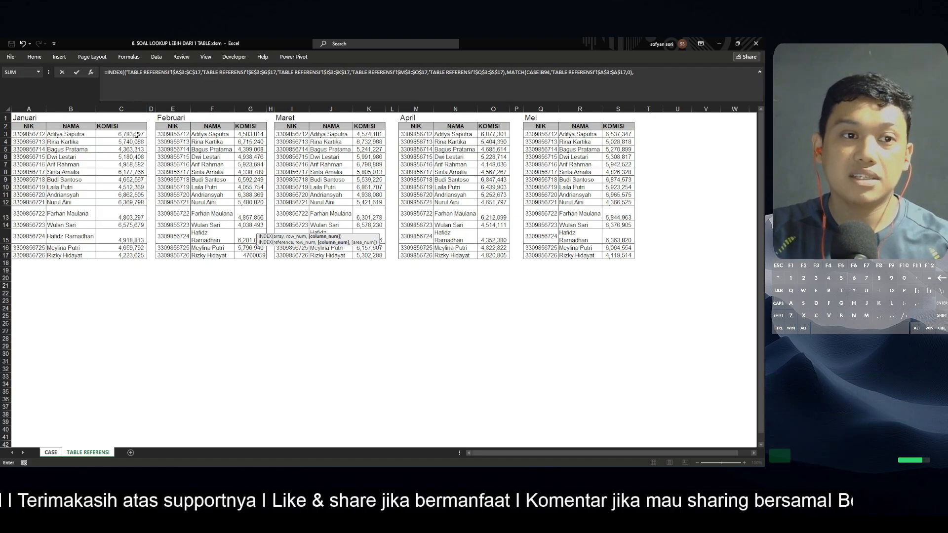
Set INDEX's column number to 3 after the MATCH argument
type("3")
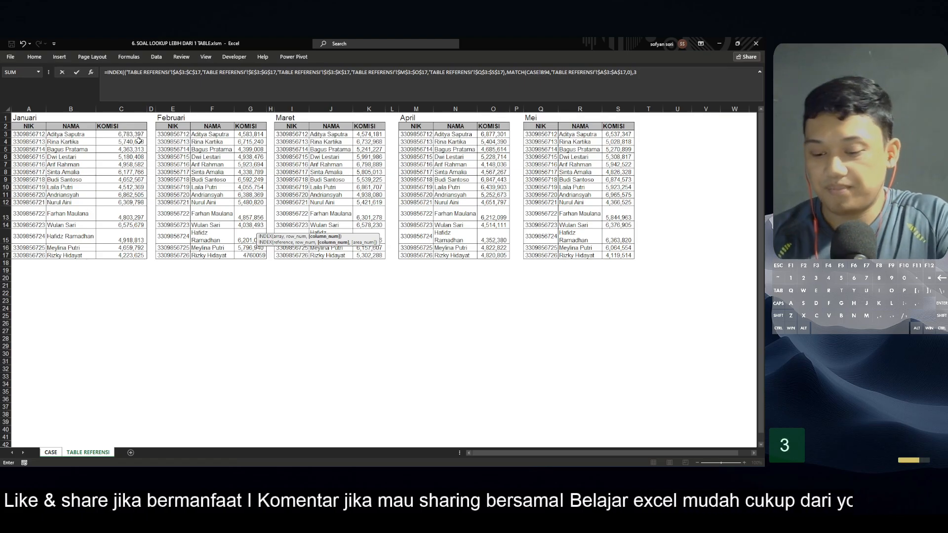
type(",")
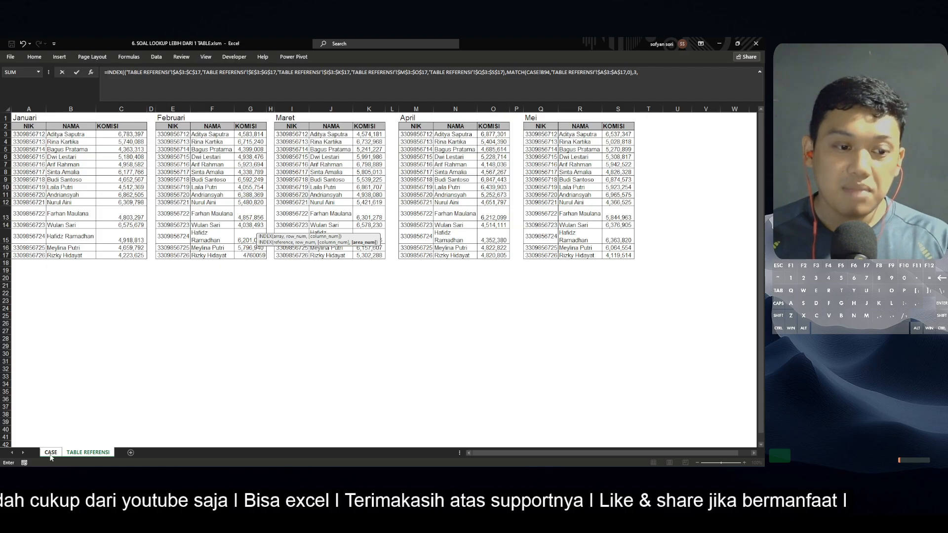
Start a SWITCH on CASE sheet cell C94 as INDEX's area number
left_click(51, 452)
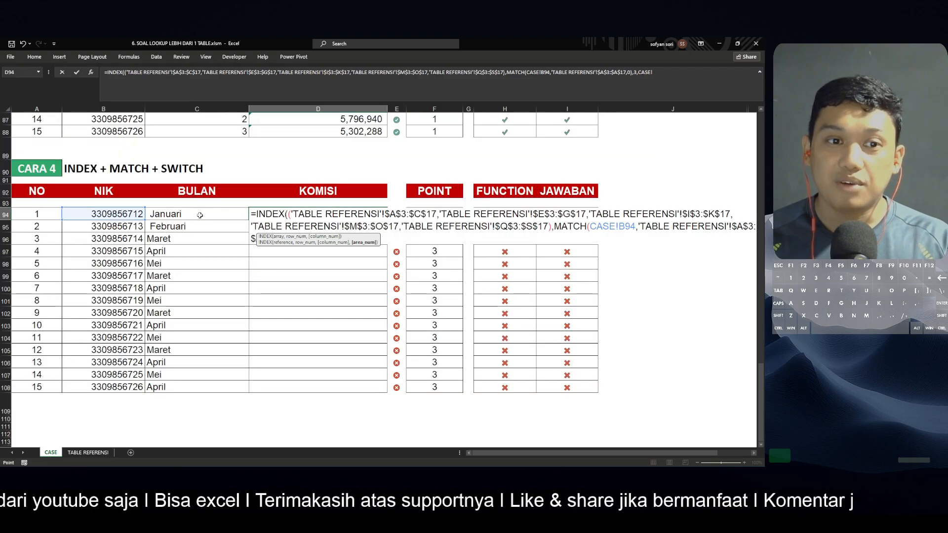
key("BackSpace")
key("BackSpace")
key("BackSpace")
key("BackSpace")
key("BackSpace")
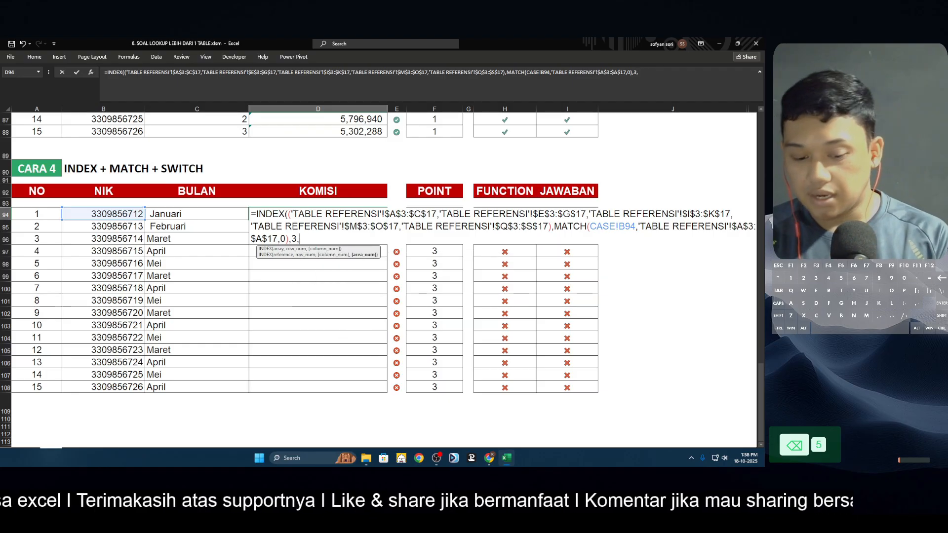
type("swi")
key("Tab")
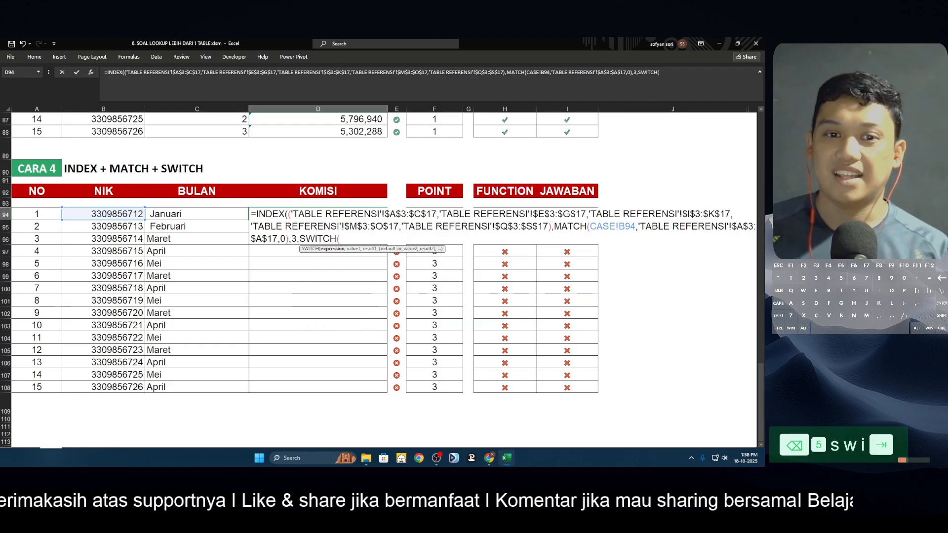
key("Left")
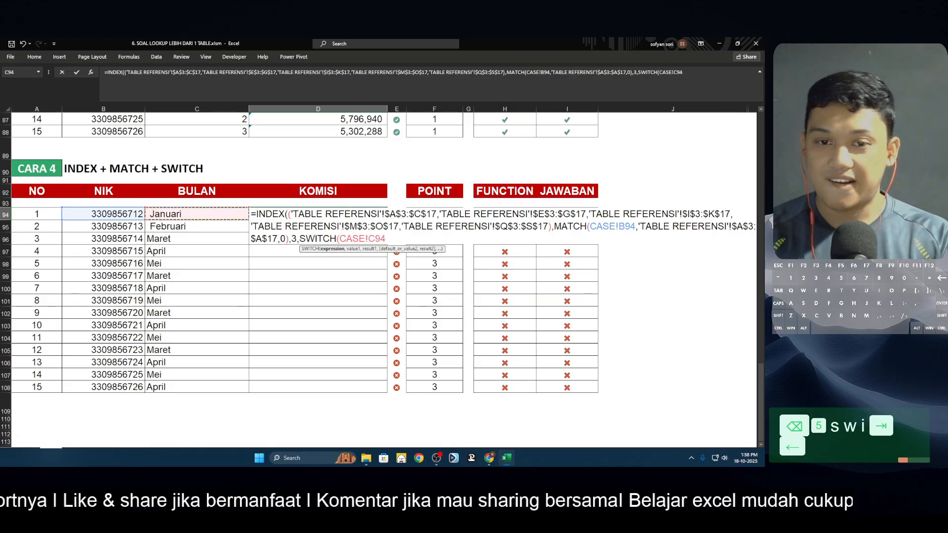
type(",")
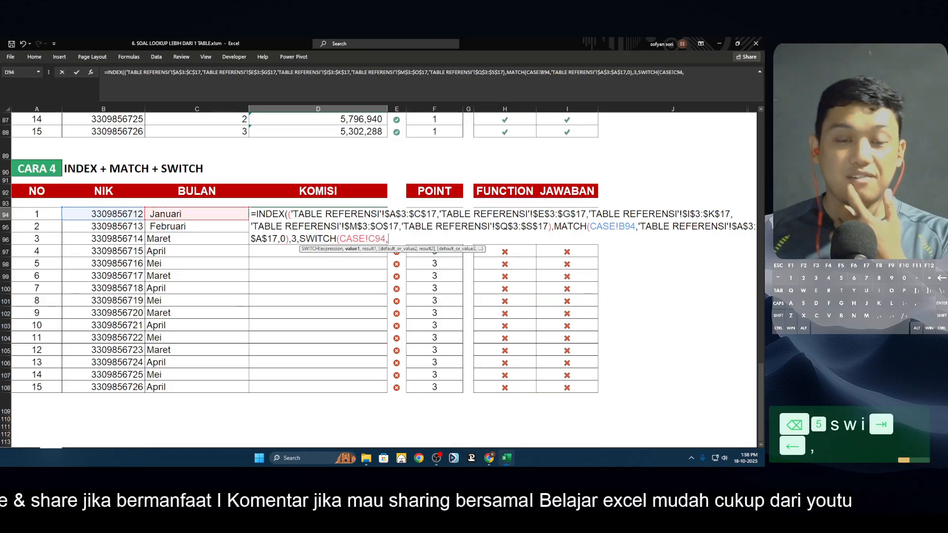
type("\"")
Map "Januari" to 1 and "Februari" to 2 in the SWITCH
key("Caps_Lock")
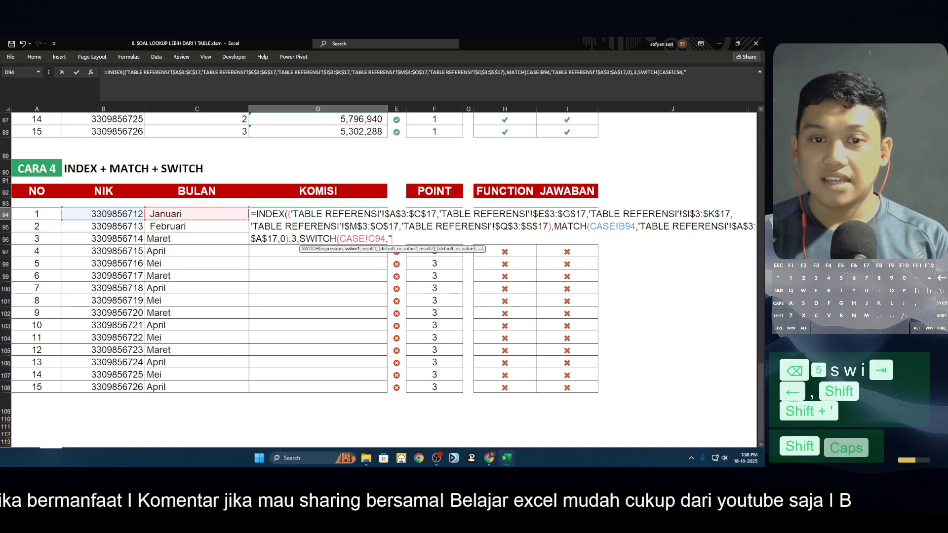
type("j")
key("BackSpace")
key("Caps_Lock")
type("J")
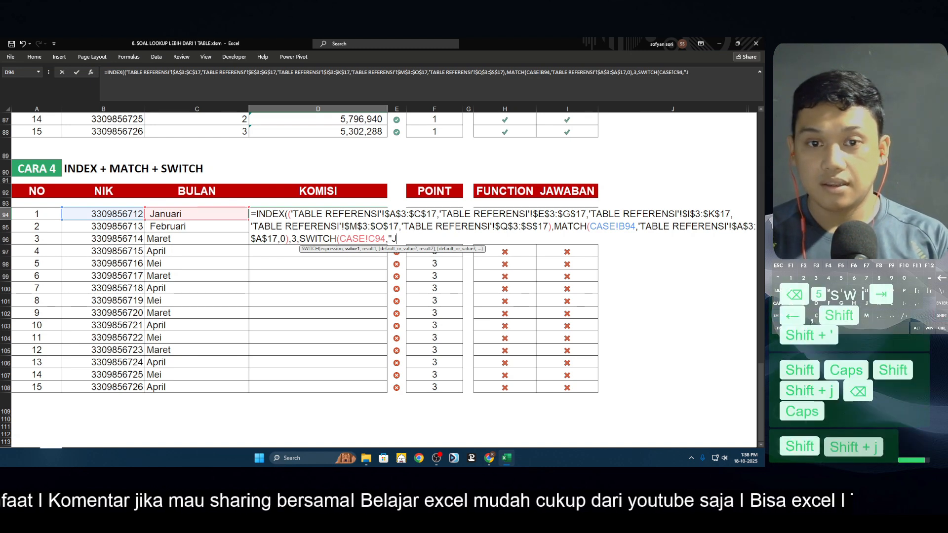
type("anuari\",")
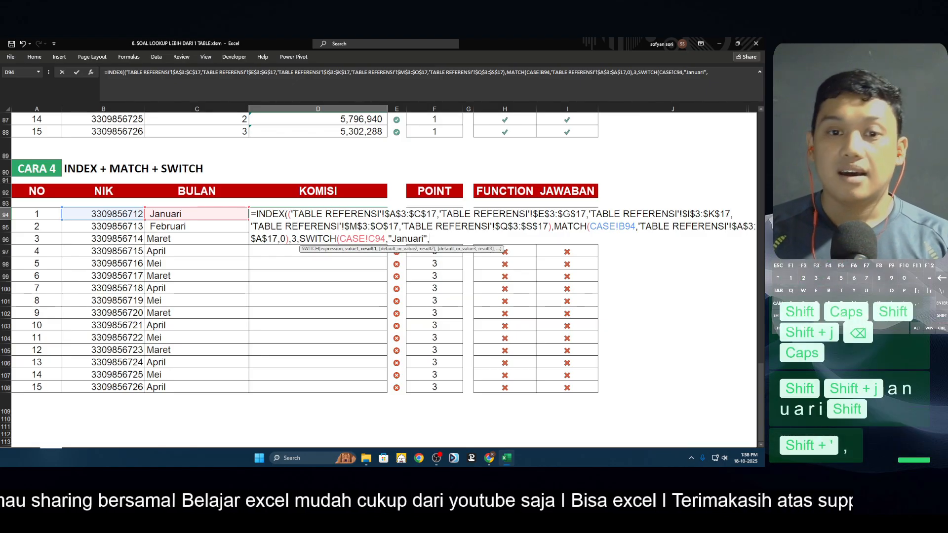
type("1,")
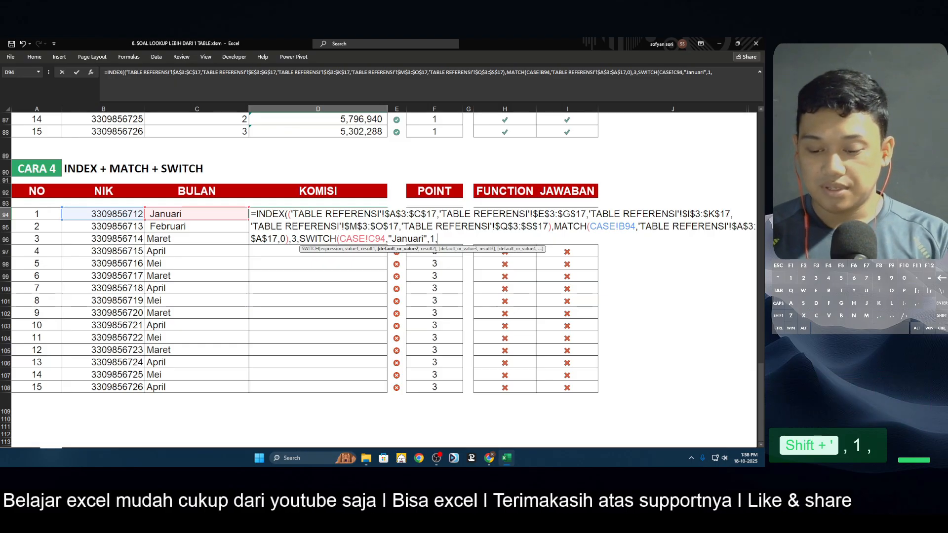
type("\"Februari")
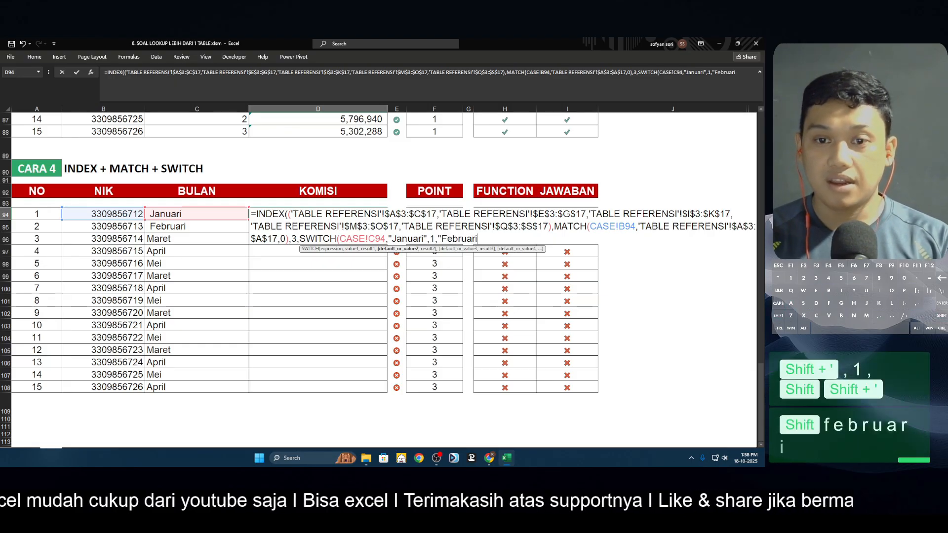
type("\",")
type("2")
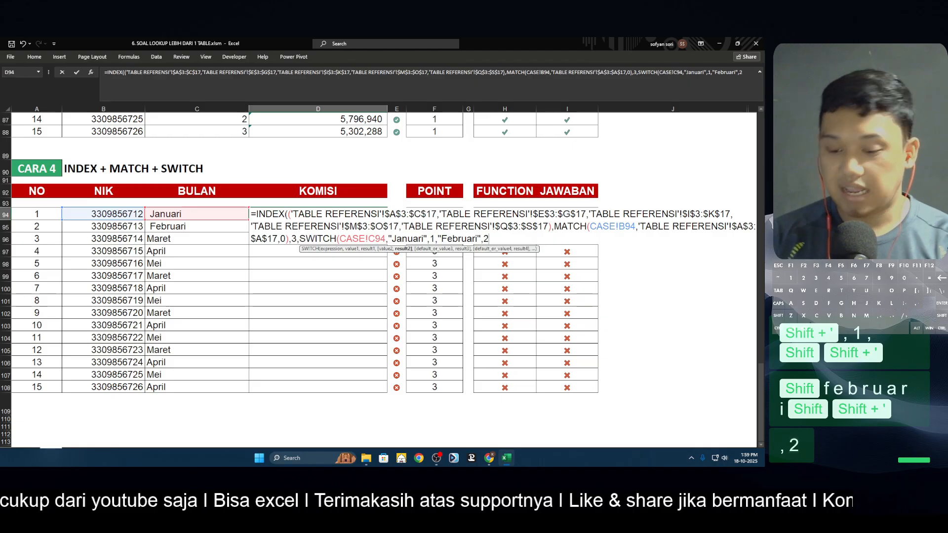
type(",\"M")
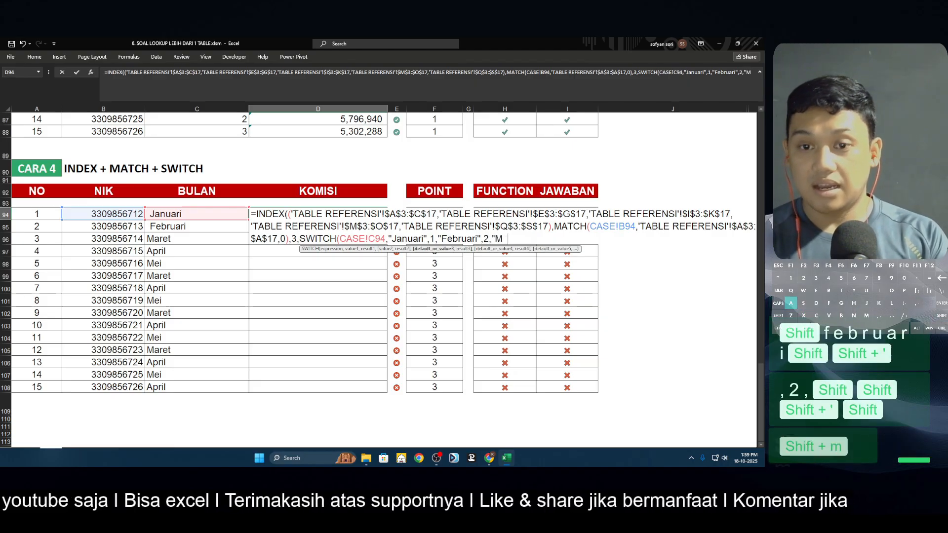
type("aret\",")
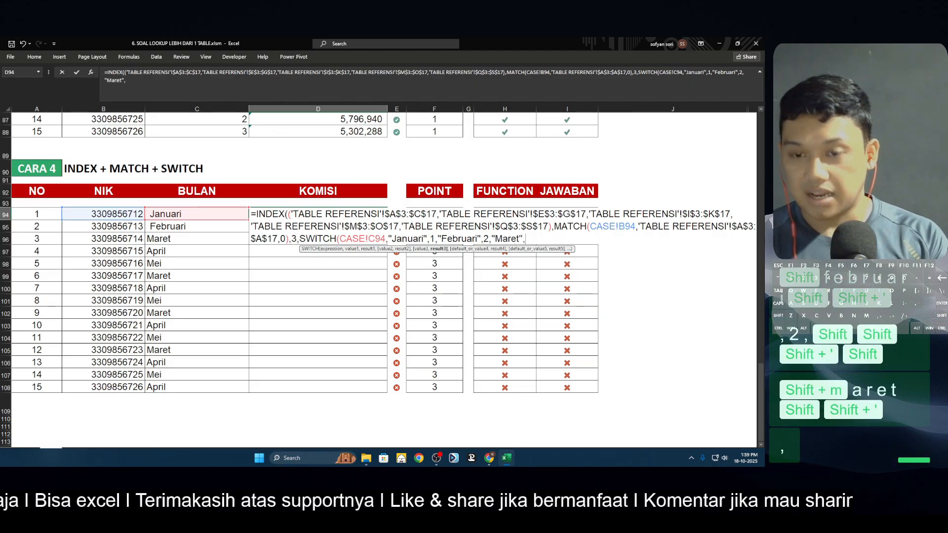
type("3,\"Apr")
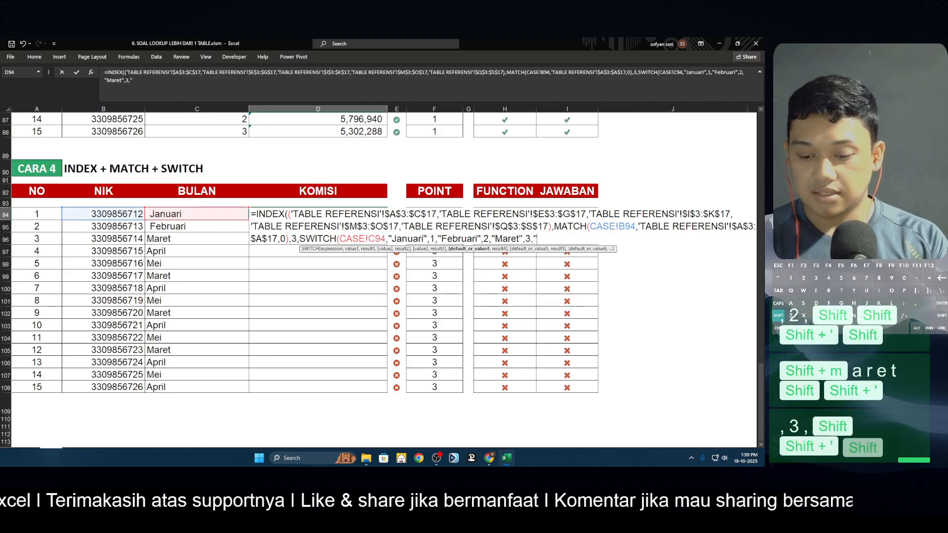
type("i")
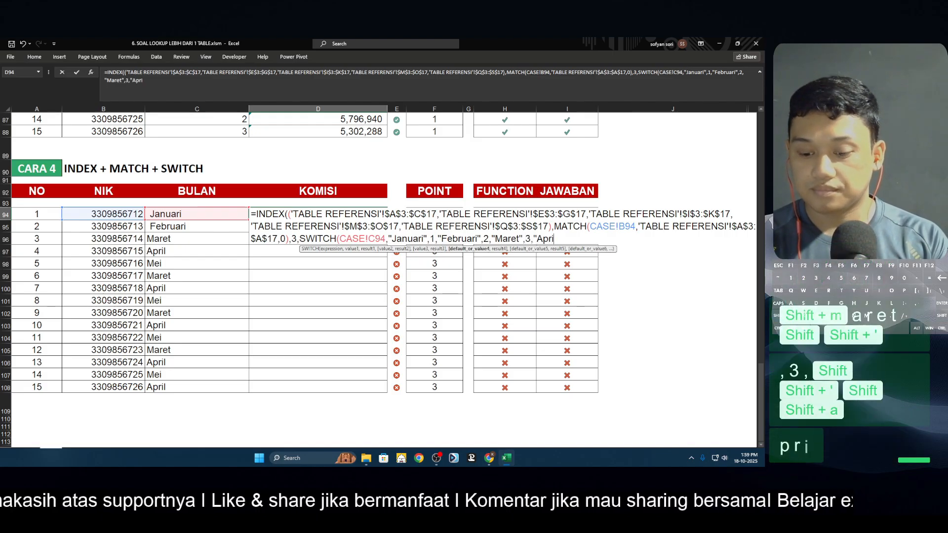
type("l\",")
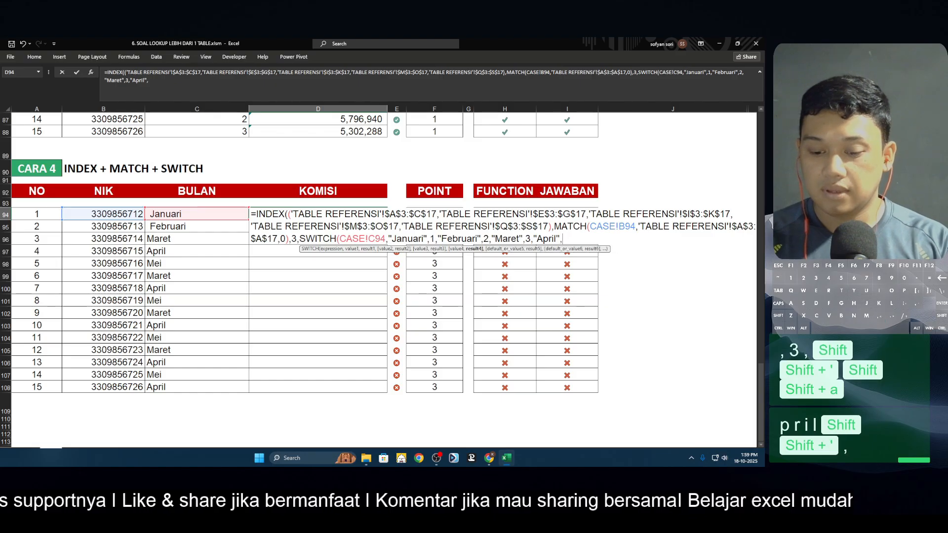
type("4")
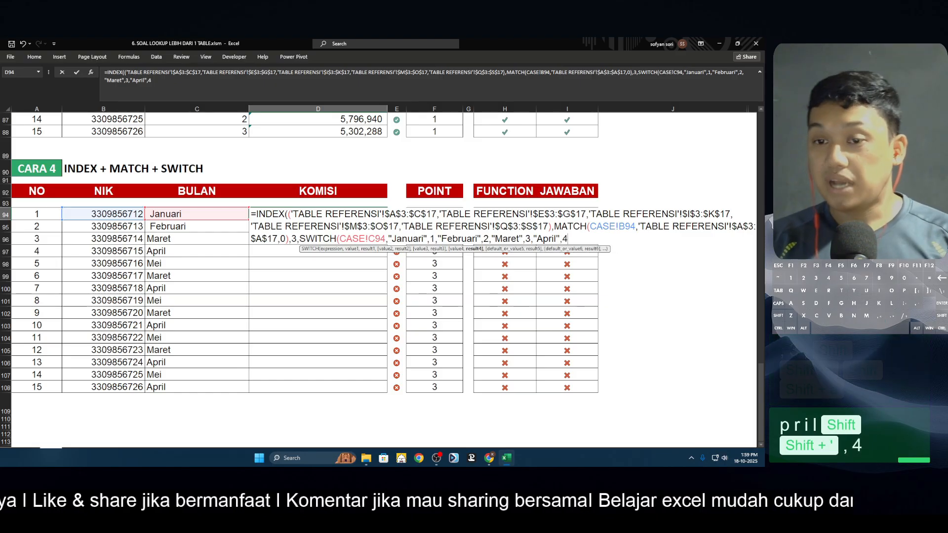
type(",\"Mei")
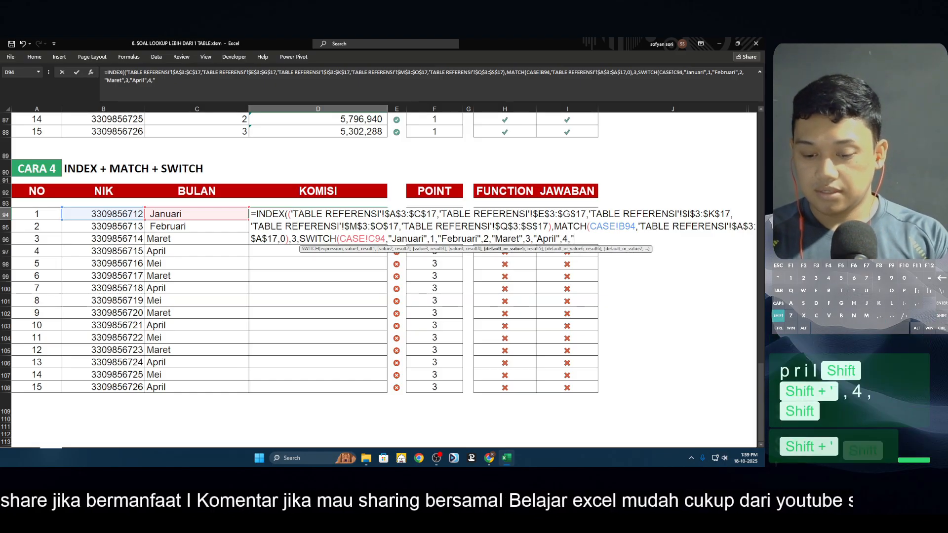
type("\",")
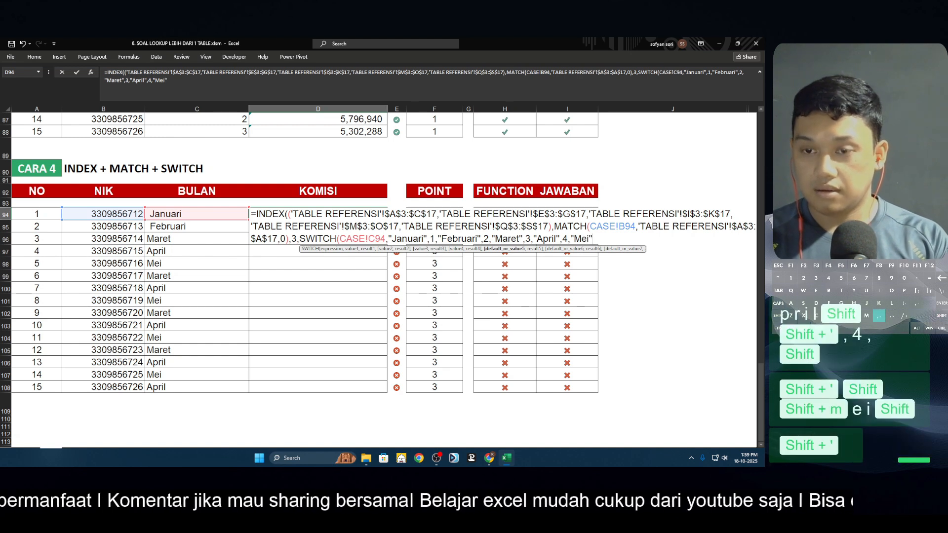
type("5)")
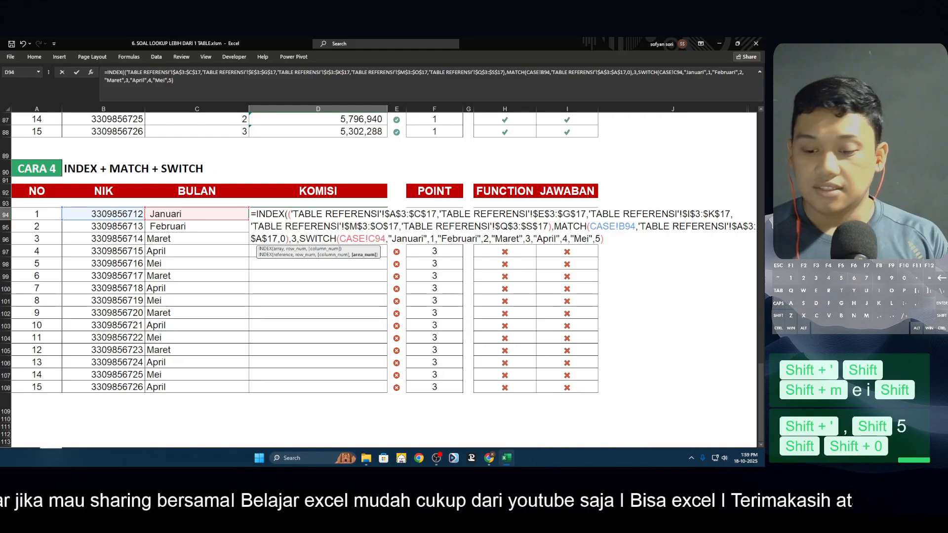
Map "Maret" to 3, "April" to 4 and "Mei" to 5, then close the SWITCH and INDEX
type(")")
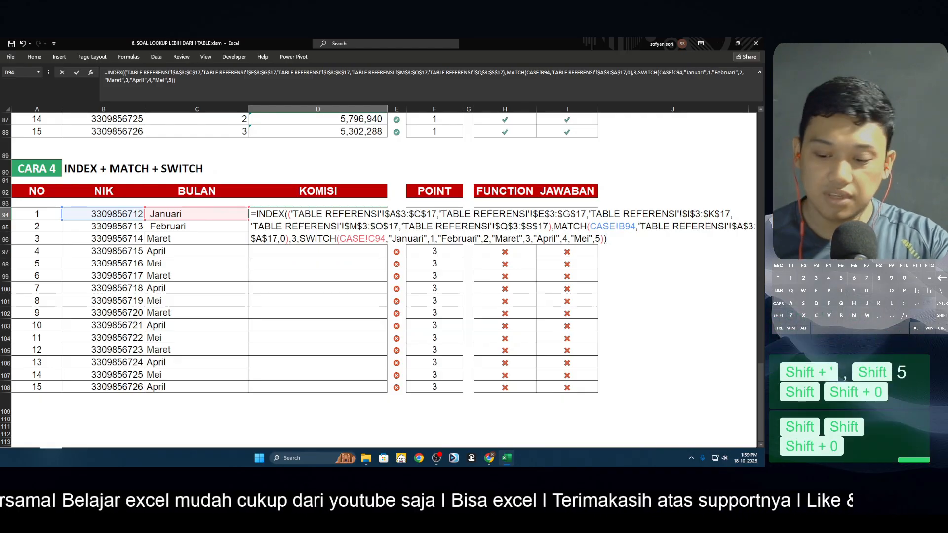
Enter D94's formula and fill it down the KOMISI column through D108
key("Return")
key("Up")
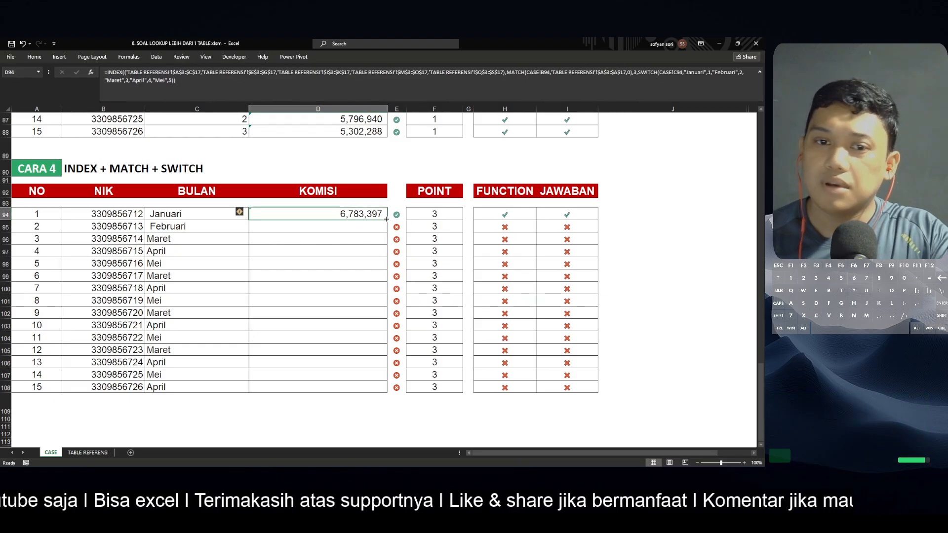
double_click(388, 221)
left_click(305, 217)
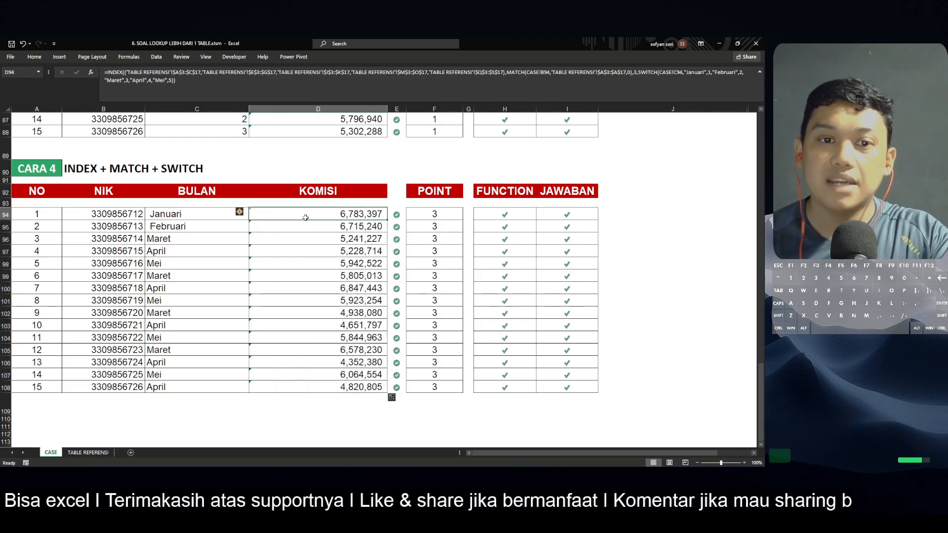
type("=inde")
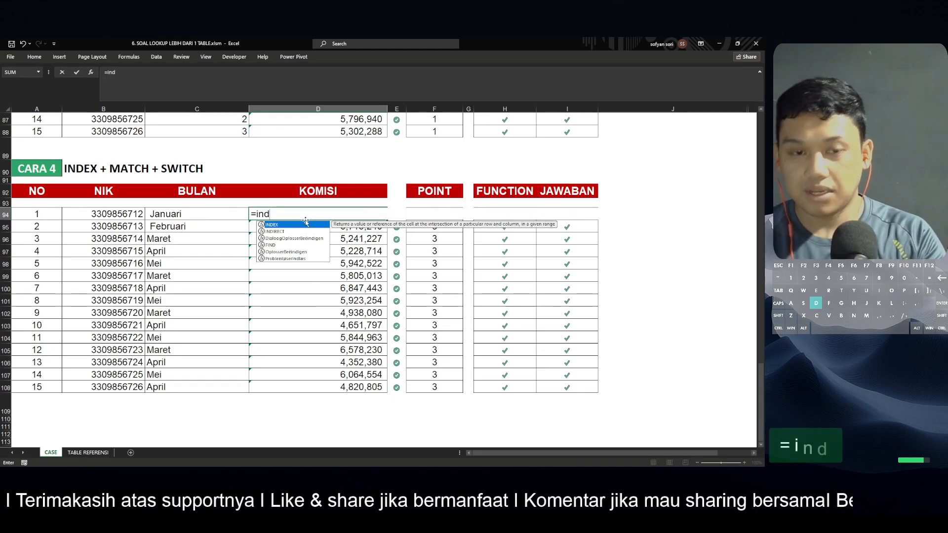
key("Tab")
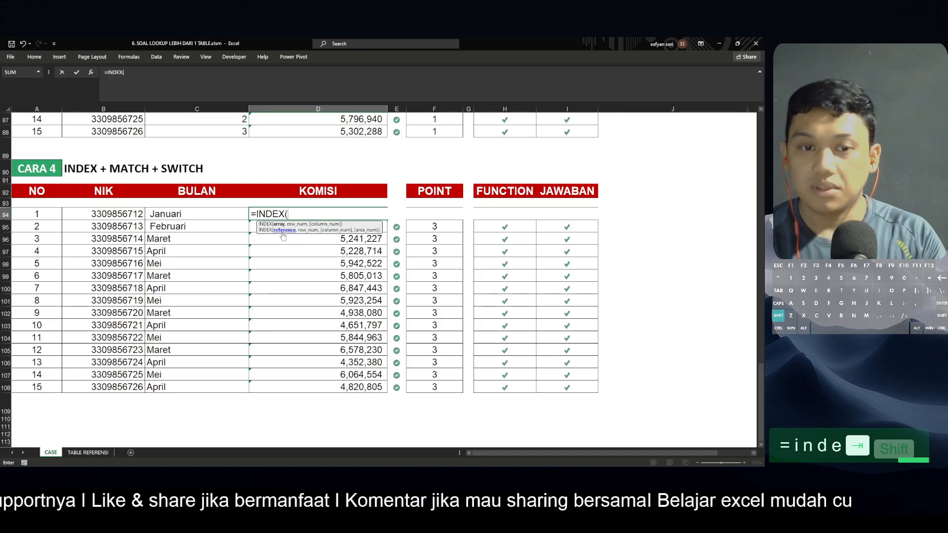
type("(")
left_click(88, 452)
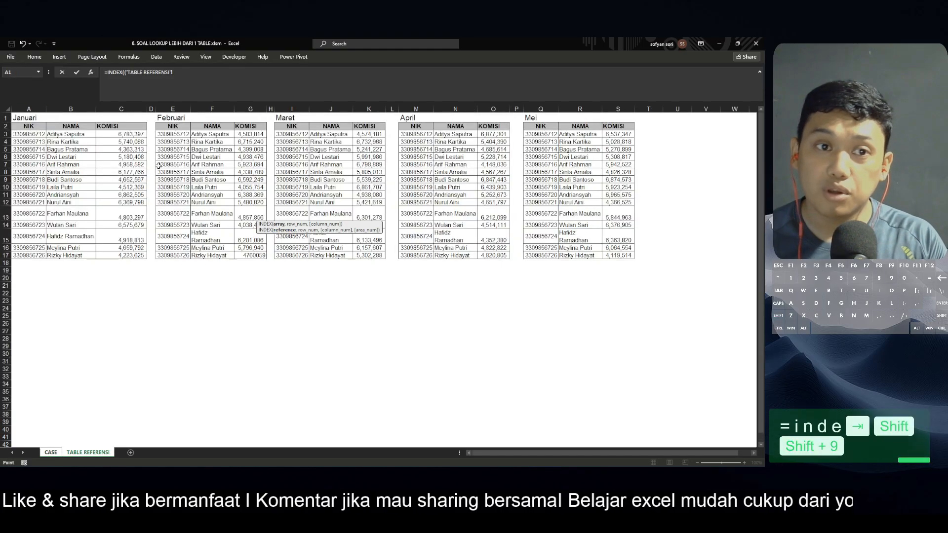
left_click(50, 452)
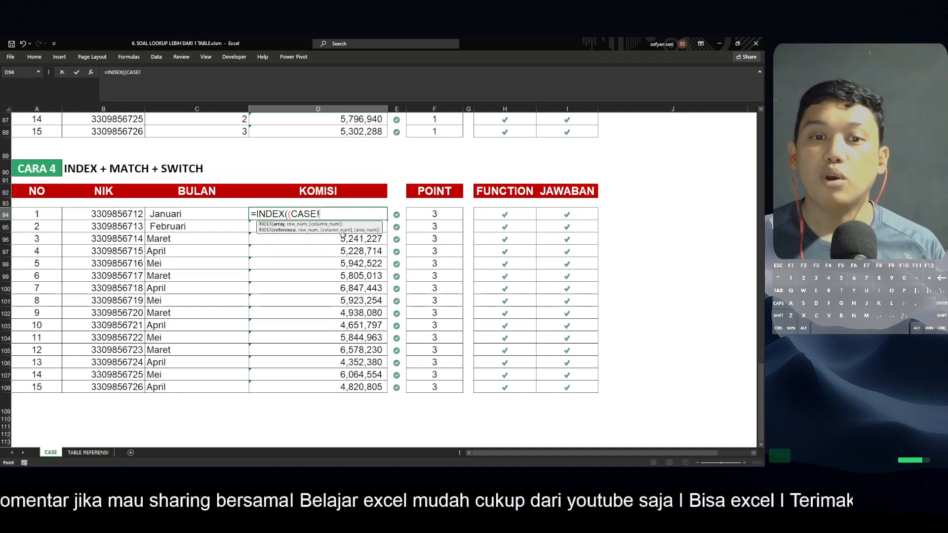
left_click_drag(111, 444, 101, 450)
left_click(95, 452)
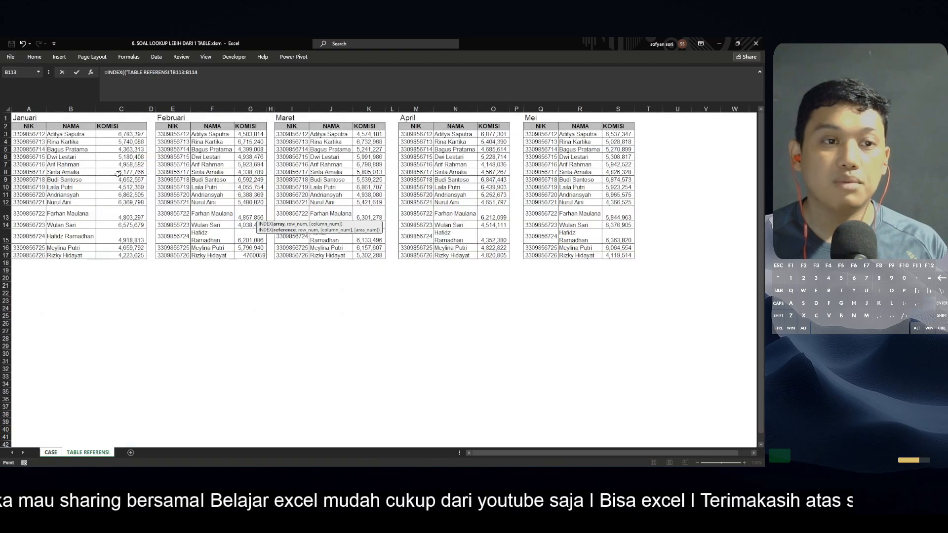
left_click(50, 451)
left_click(94, 451)
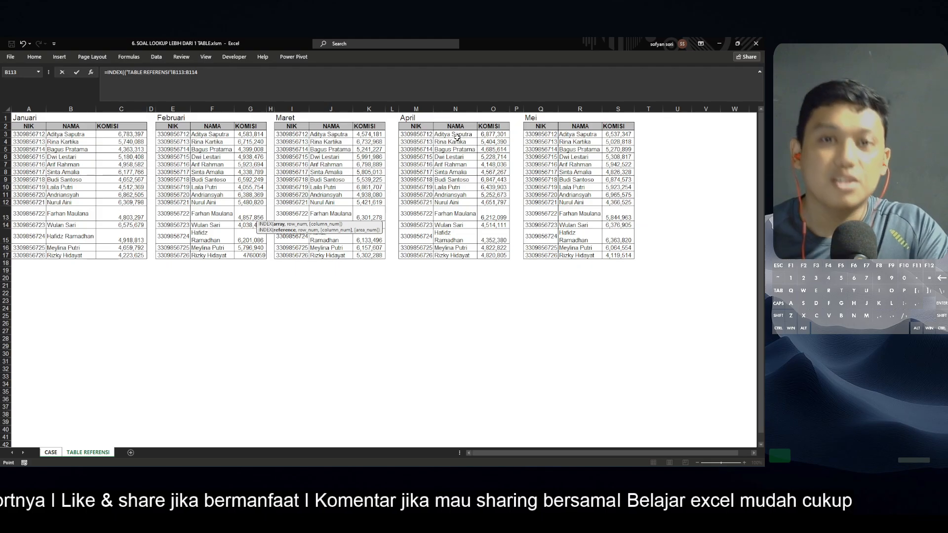
key("Return")
Copy D94's INDEX formula
key("ctrl+c")
scroll(629, 207, "up", 15)
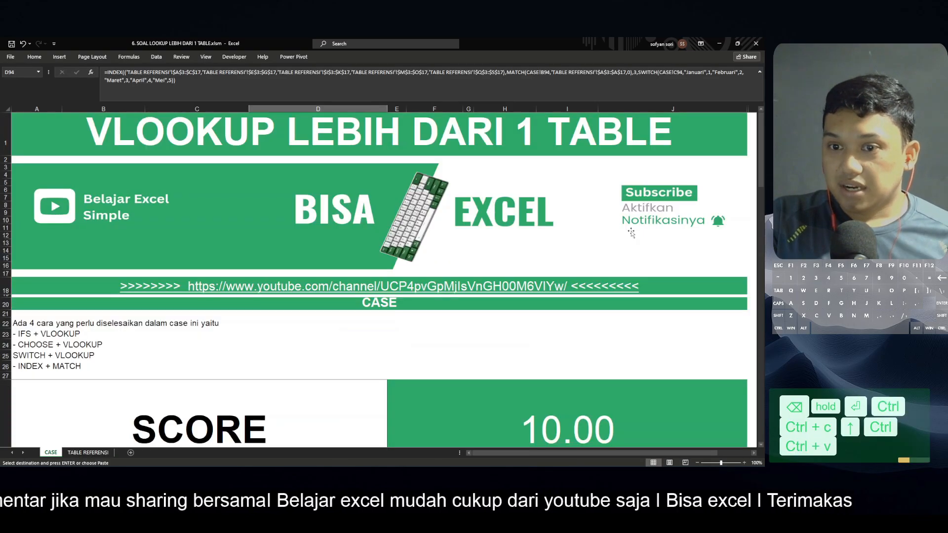